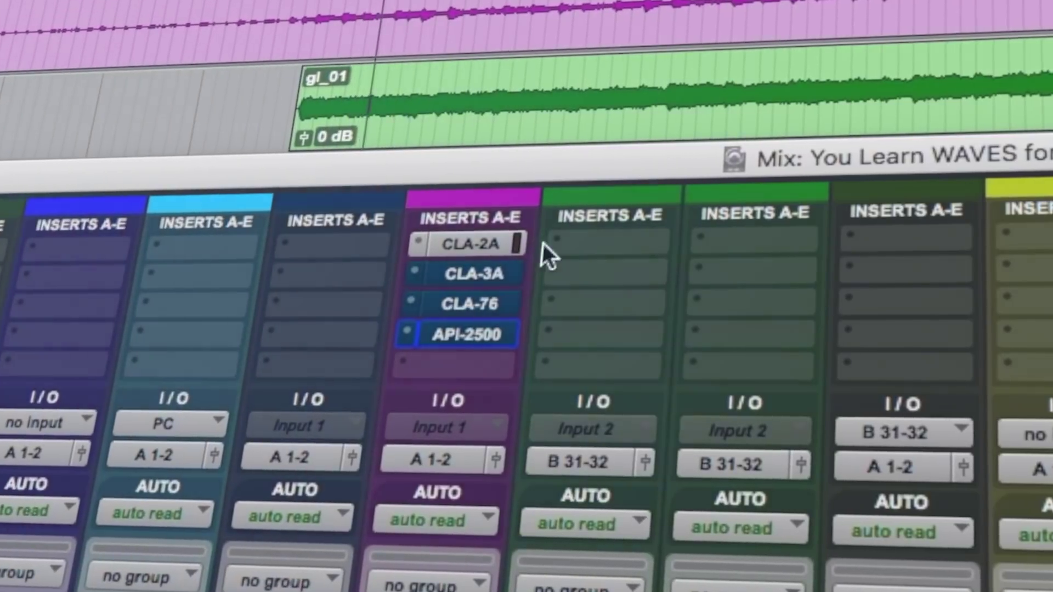
Review the CLA-2A, CLA-3A, CLA-76 and API-2500 plug-in windows, then solo the CLA-3A channel.
{"action": "left_click", "coordinate": [485, 244]}
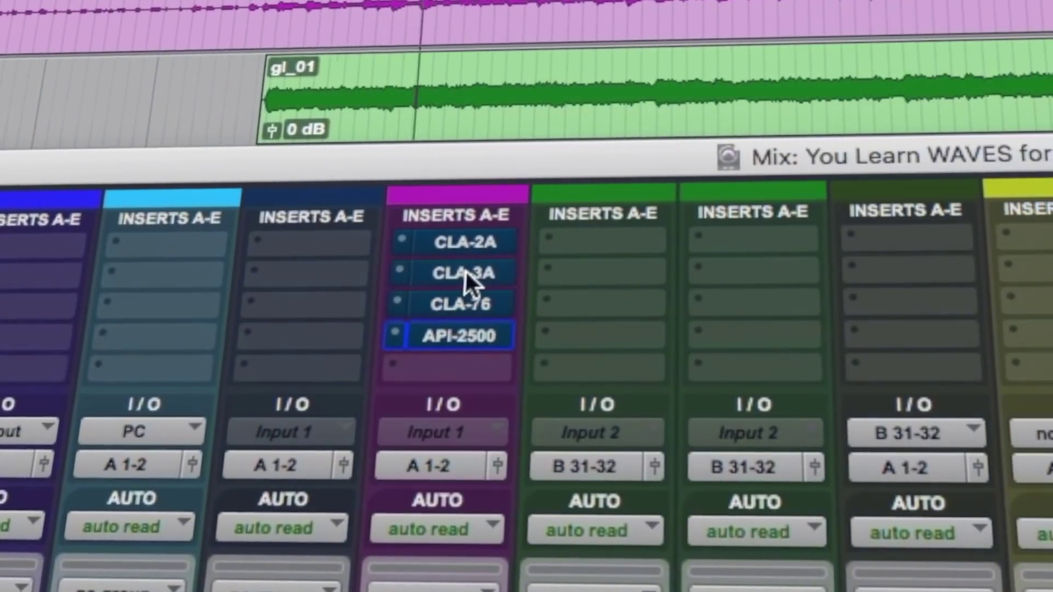
{"action": "left_click", "coordinate": [465, 269]}
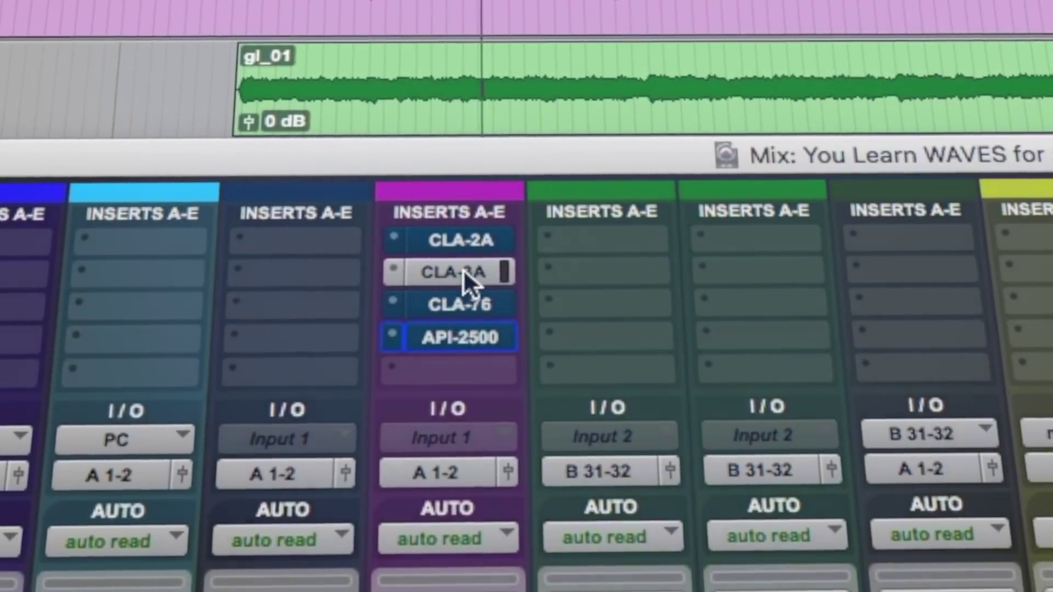
{"action": "left_click", "coordinate": [483, 273]}
{"action": "left_click", "coordinate": [493, 305]}
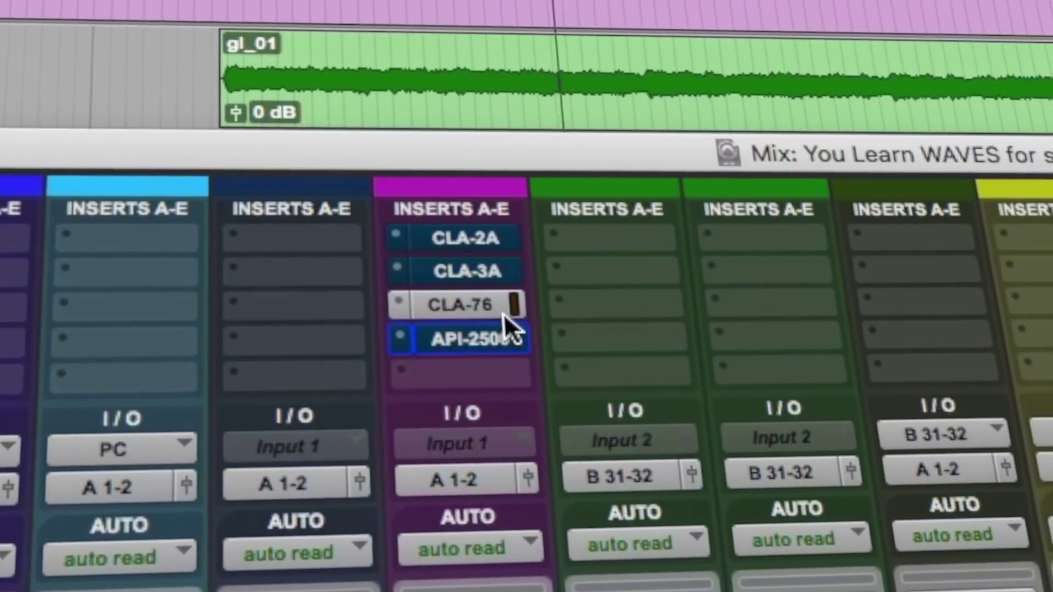
{"action": "left_click", "coordinate": [492, 308]}
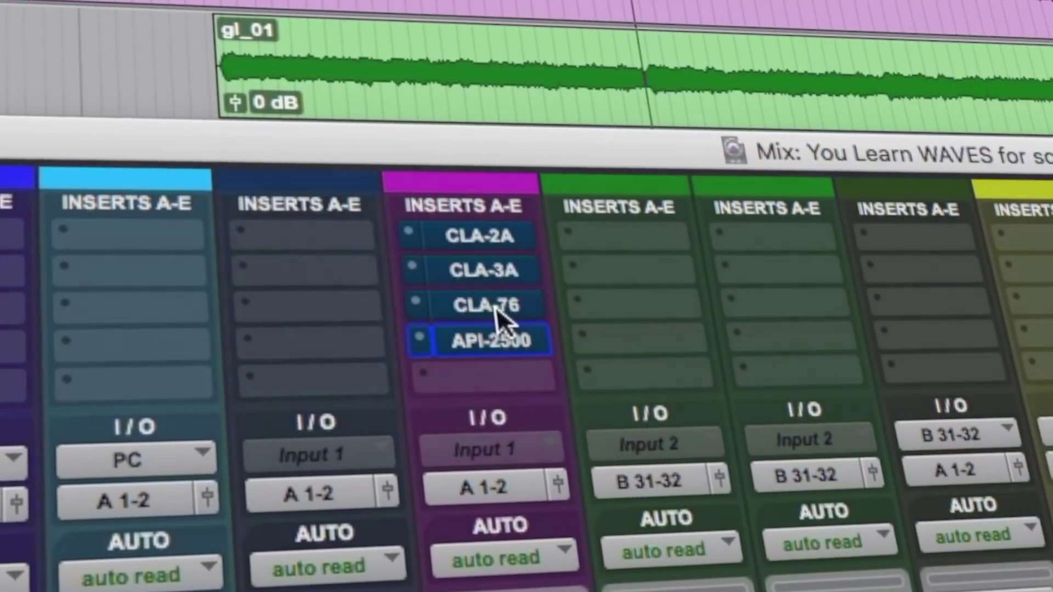
{"action": "left_click", "coordinate": [500, 344]}
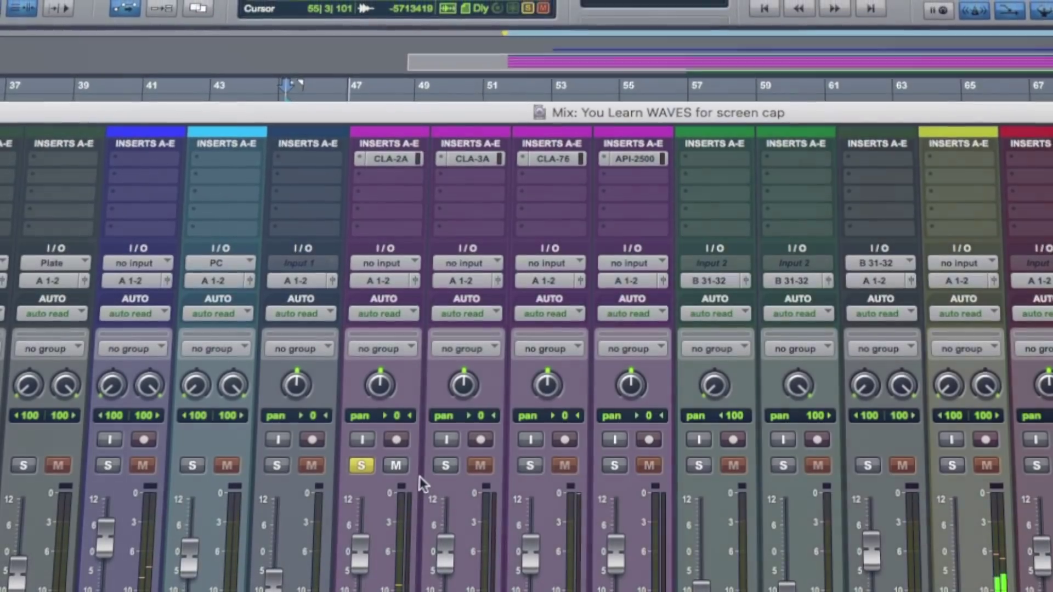
{"action": "left_click", "coordinate": [445, 466]}
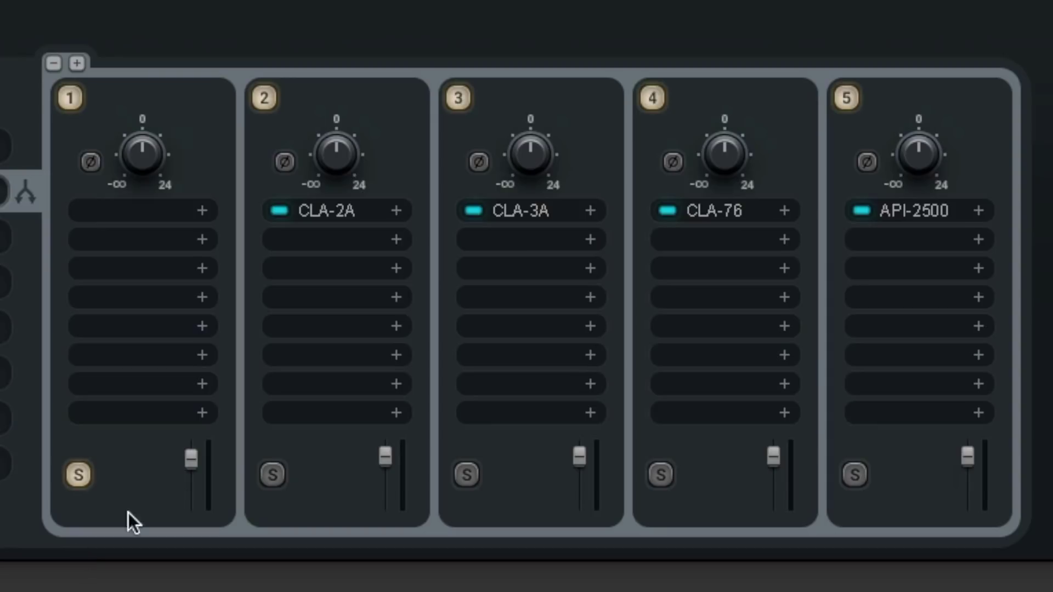
Solo the CLA-2A, CLA-3A, CLA-76 and API-2500 chains in turn, ending on API-2500.
{"action": "left_click", "coordinate": [272, 475]}
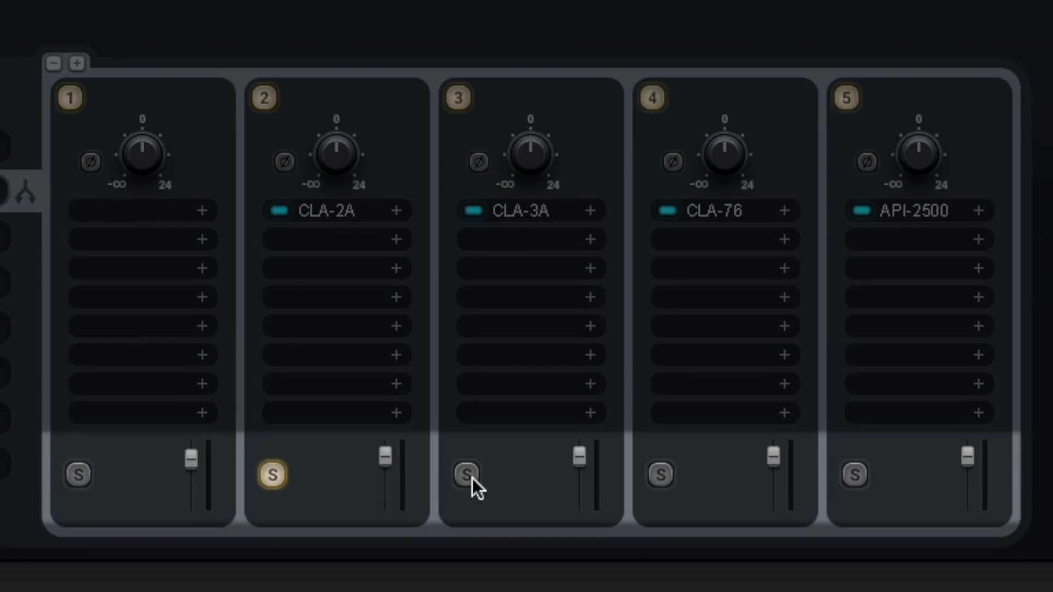
{"action": "left_click", "coordinate": [467, 474]}
{"action": "left_click", "coordinate": [661, 475]}
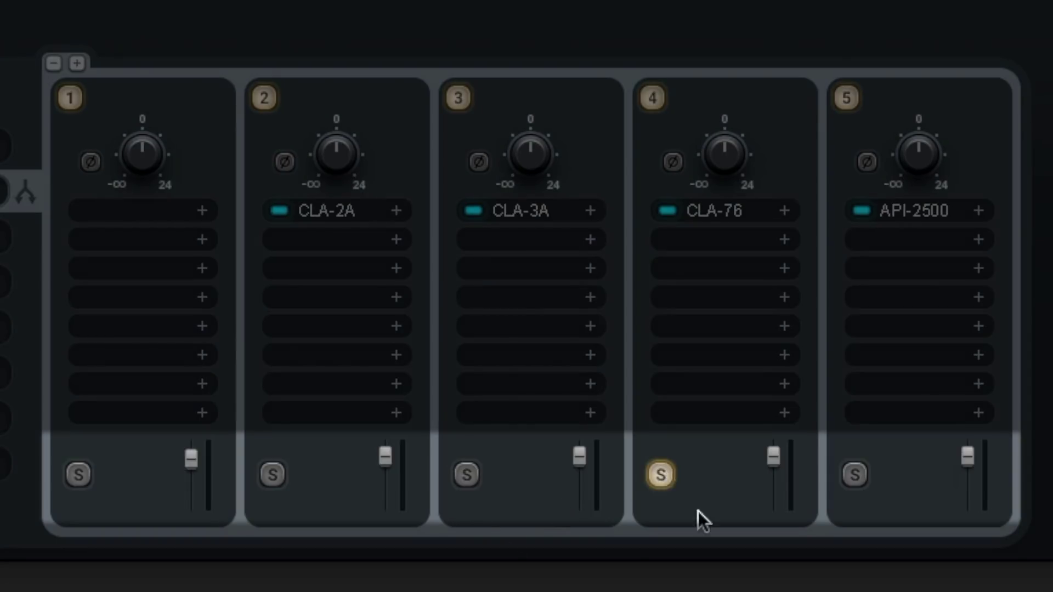
{"action": "left_click", "coordinate": [855, 475]}
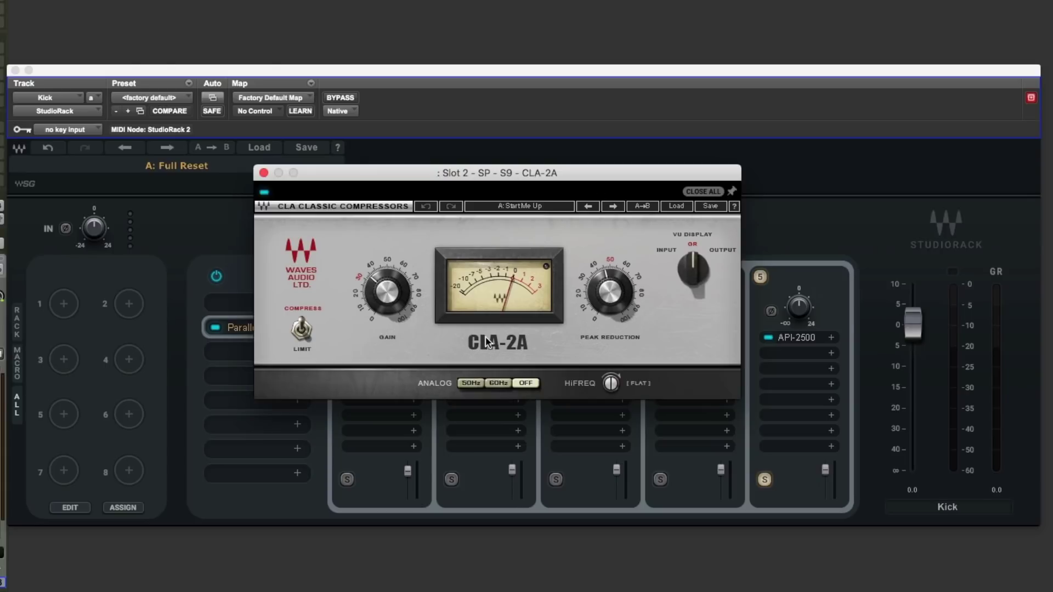
Close the CLA-2A compressor window and the WLM Loudness Meter window.
{"action": "left_click", "coordinate": [264, 173]}
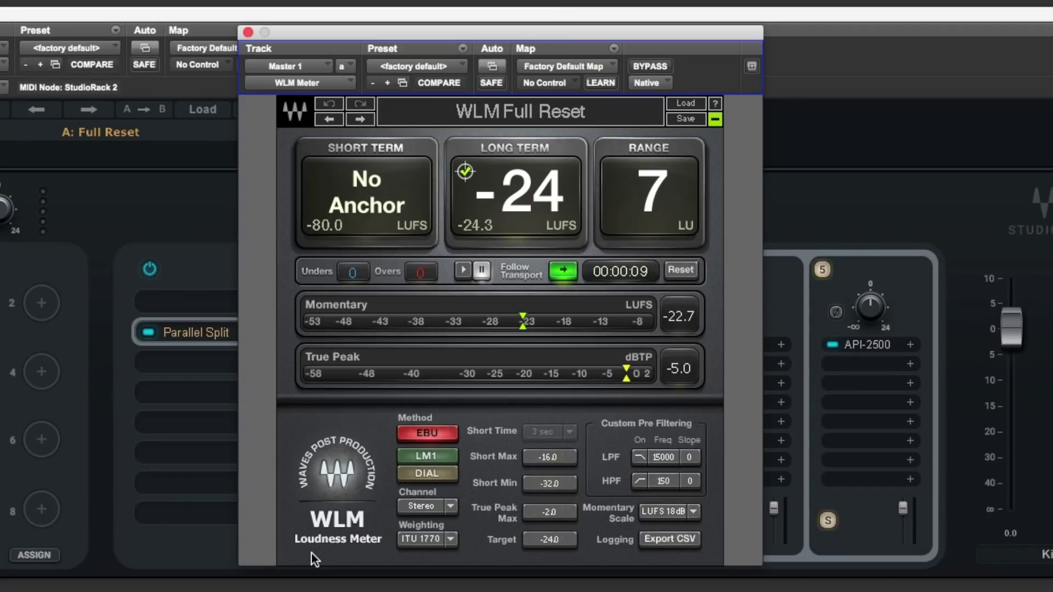
{"action": "left_click", "coordinate": [248, 33]}
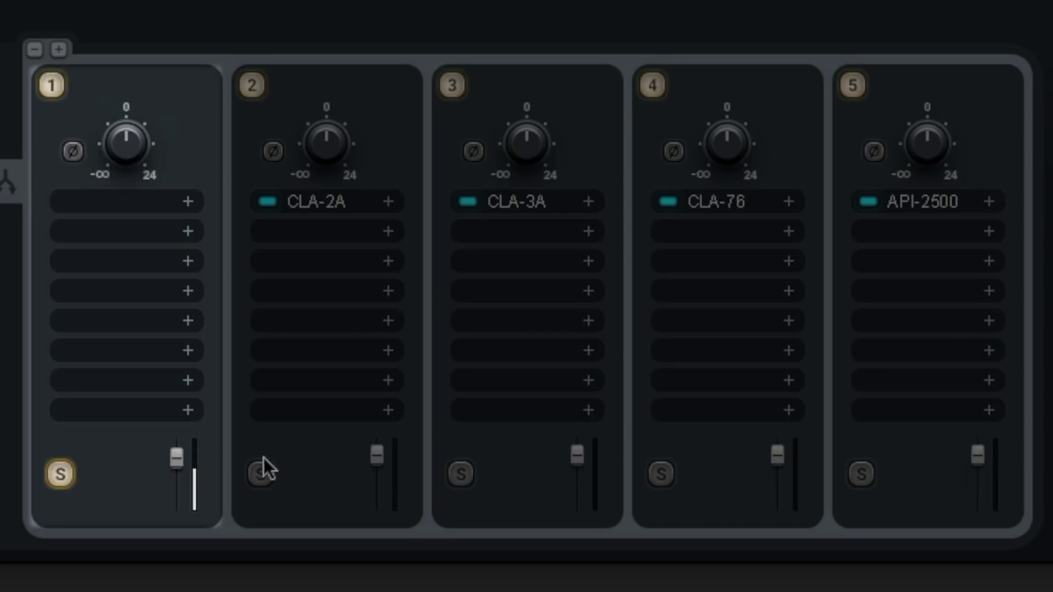
Solo the CLA-2A, CLA-3A, CLA-76 and API-2500 chains in turn, then return to CLA-2A.
{"action": "left_click", "coordinate": [261, 474]}
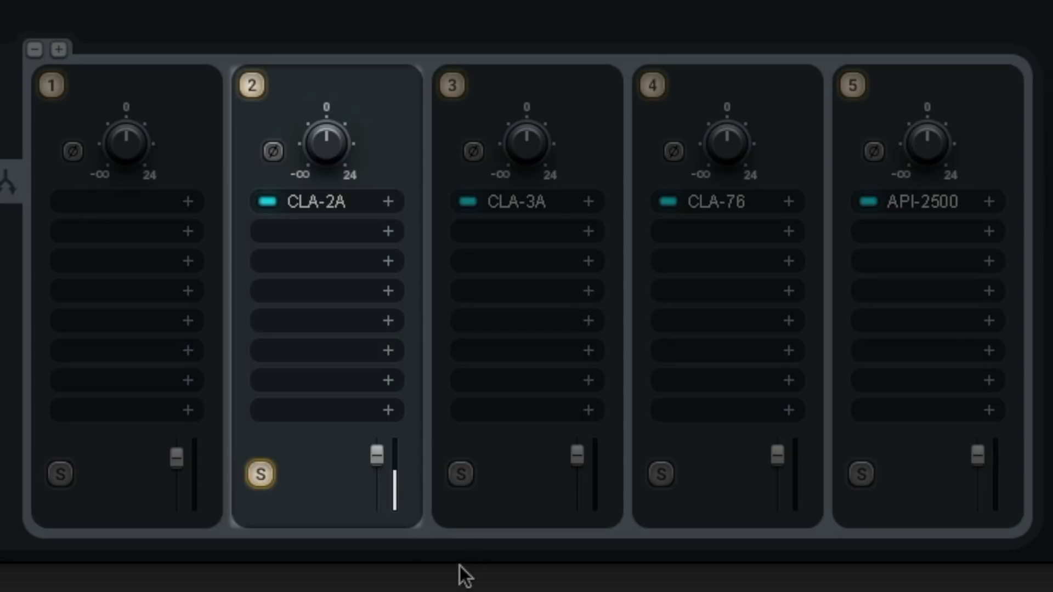
{"action": "left_click", "coordinate": [462, 475]}
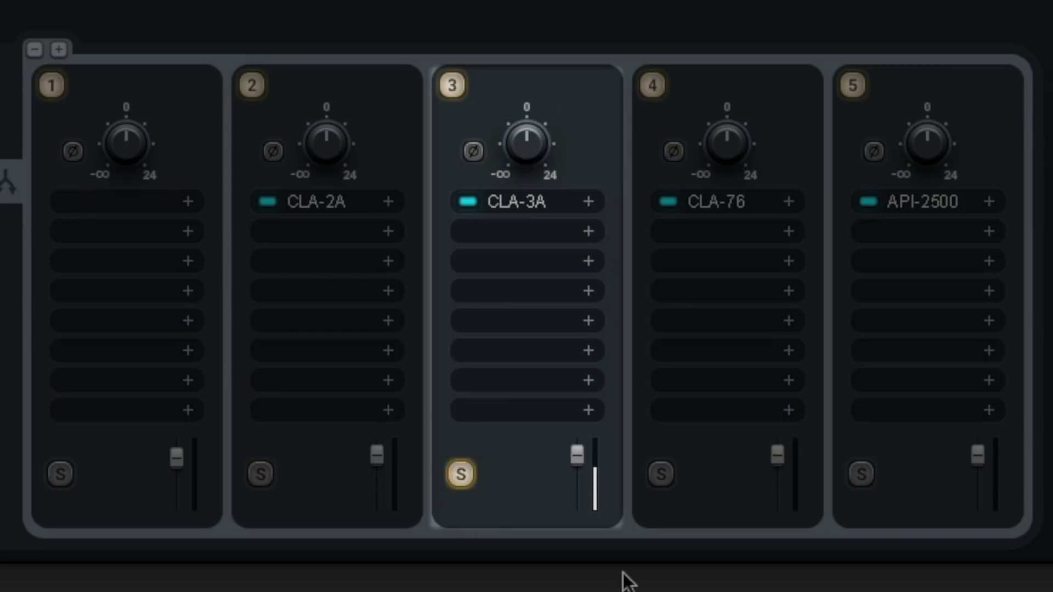
{"action": "left_click", "coordinate": [661, 475]}
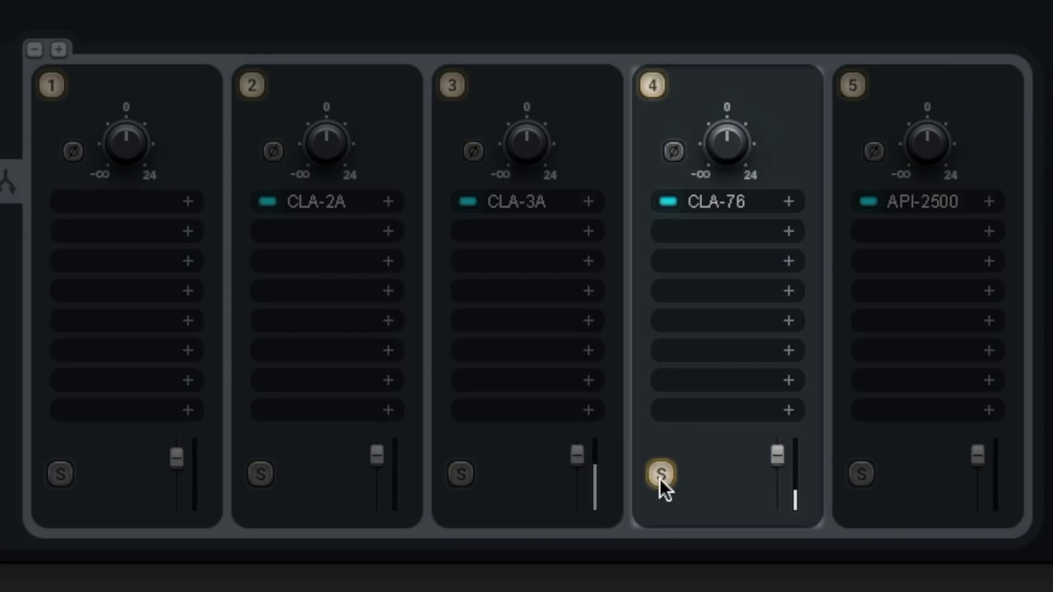
{"action": "left_click", "coordinate": [862, 475]}
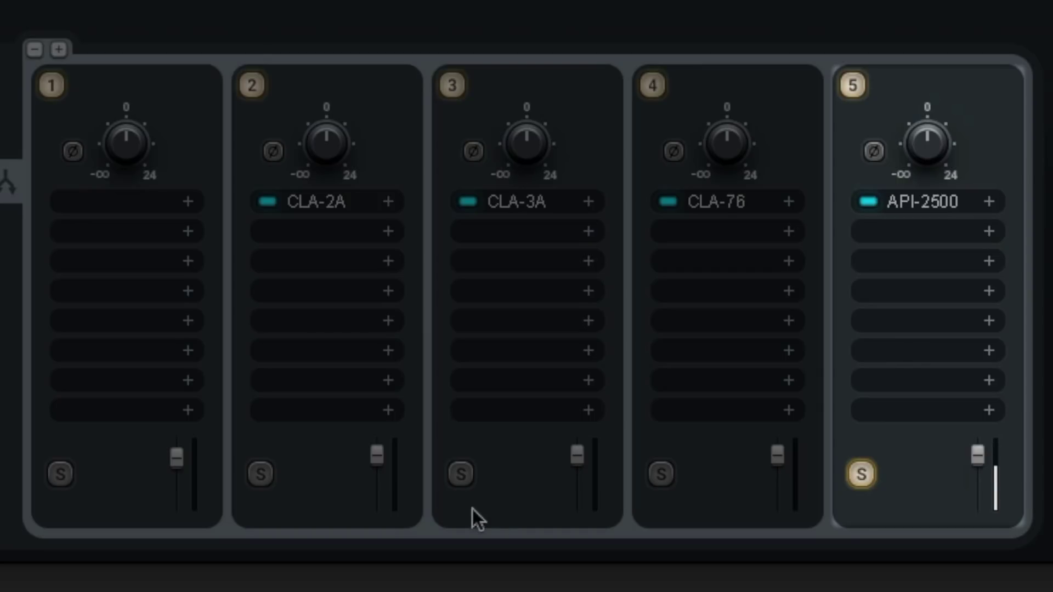
{"action": "left_click", "coordinate": [261, 474]}
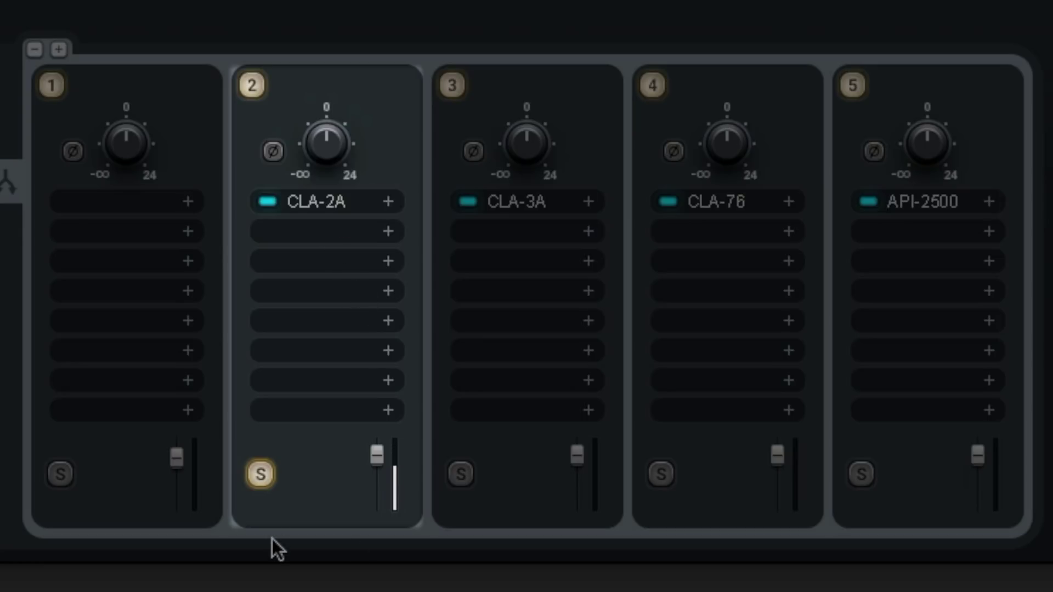
Solo CLA-76, CLA-3A, CLA-2A, CLA-3A, then API-2500, and stop playback.
{"action": "left_click", "coordinate": [660, 474]}
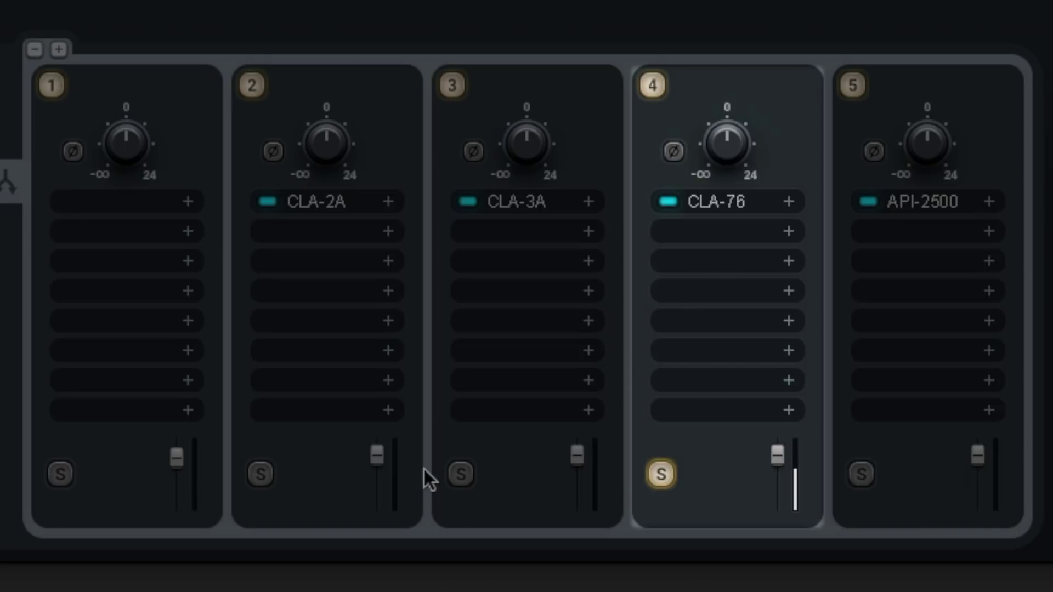
{"action": "left_click", "coordinate": [460, 475]}
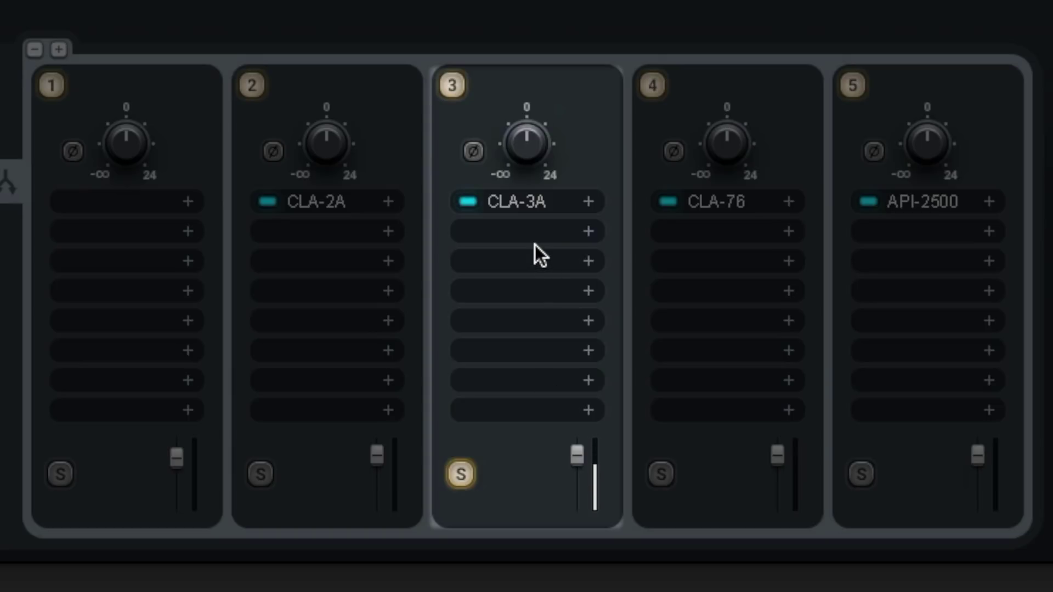
{"action": "left_click", "coordinate": [257, 472]}
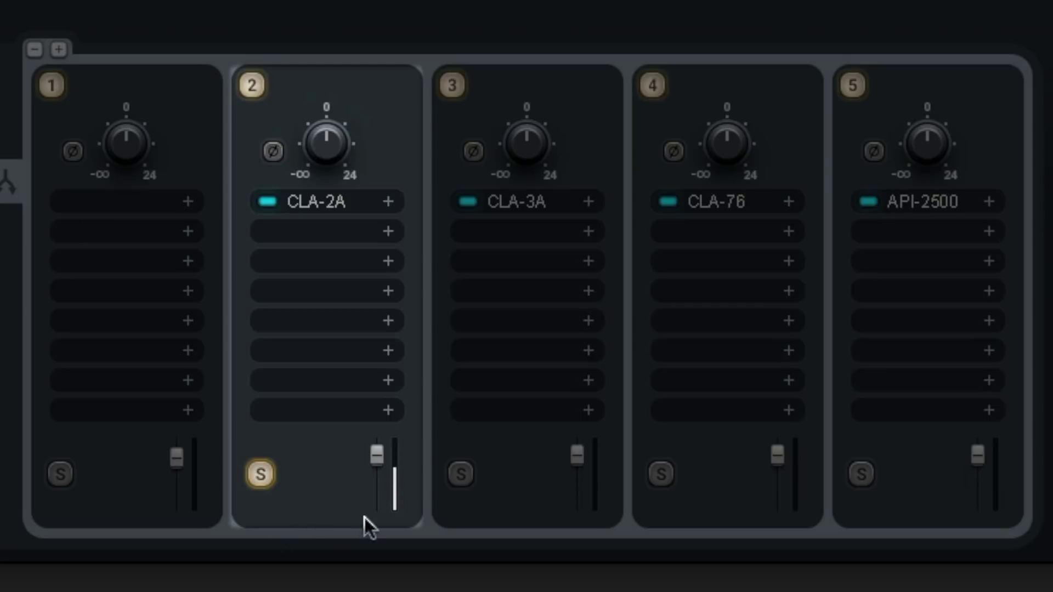
{"action": "left_click", "coordinate": [462, 472]}
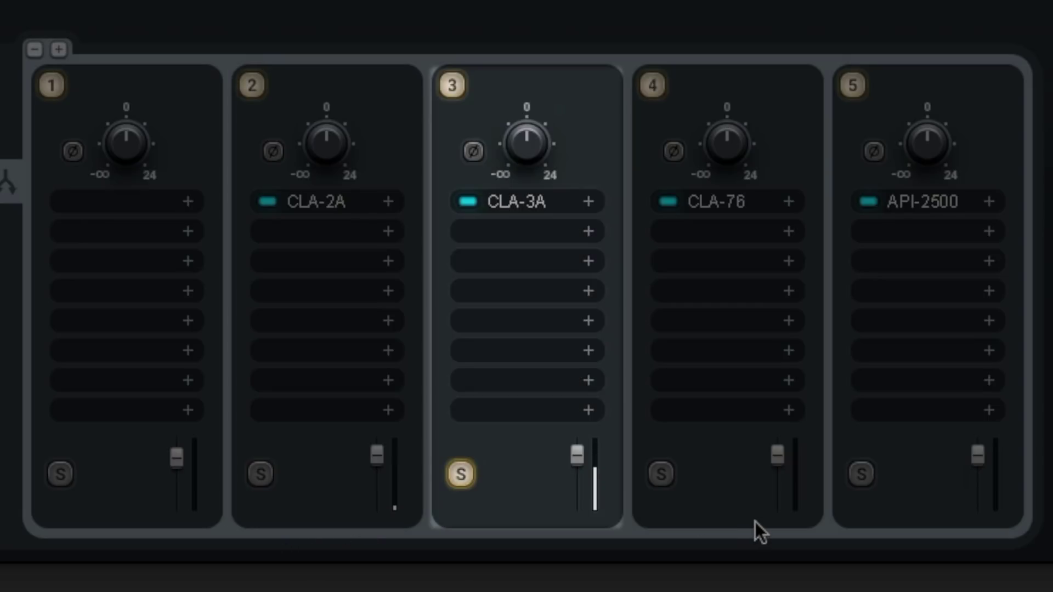
{"action": "left_click", "coordinate": [860, 474]}
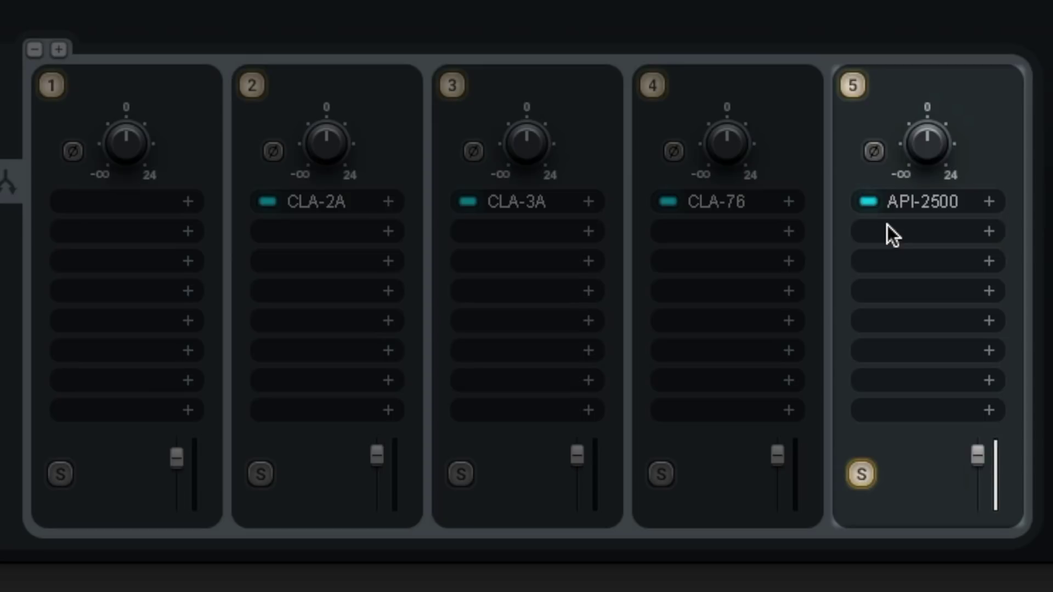
{"action": "key", "text": "space"}
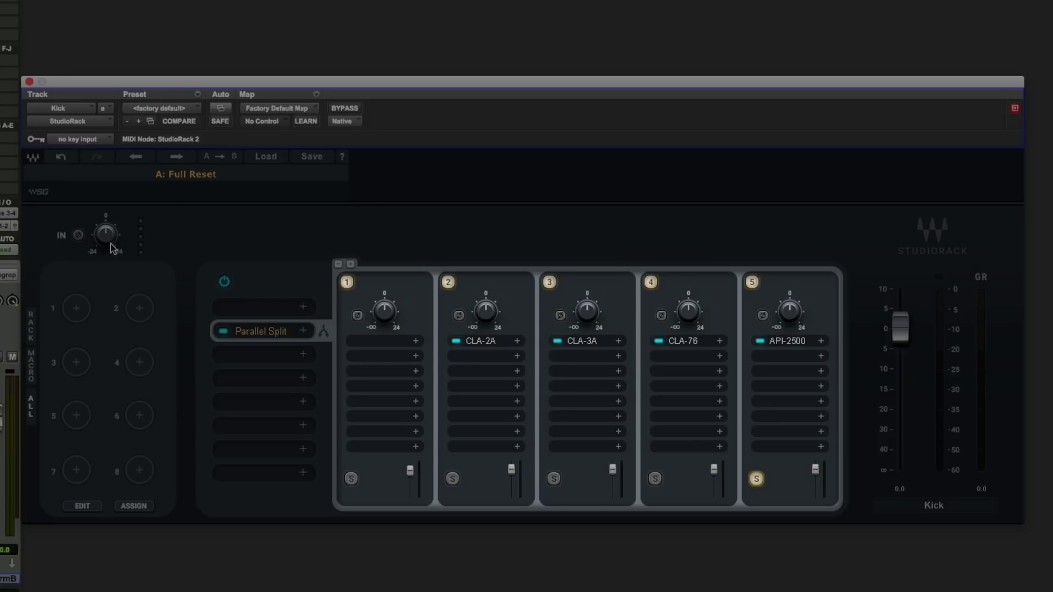
Raise the rack's input level to 0.8.
{"action": "left_click_drag", "start_coordinate": [106, 235], "coordinate": [106, 231]}
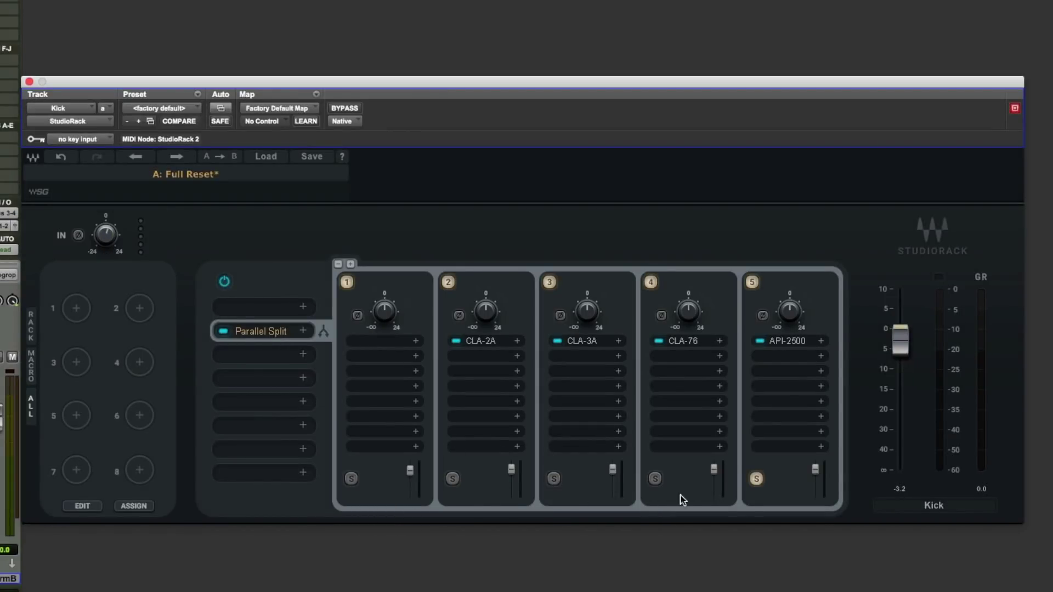
Solo clean chain 1, play the kick, then solo CLA-2A through API-2500, ending on API-2500.
{"action": "left_click", "coordinate": [351, 479]}
{"action": "key", "text": "space"}
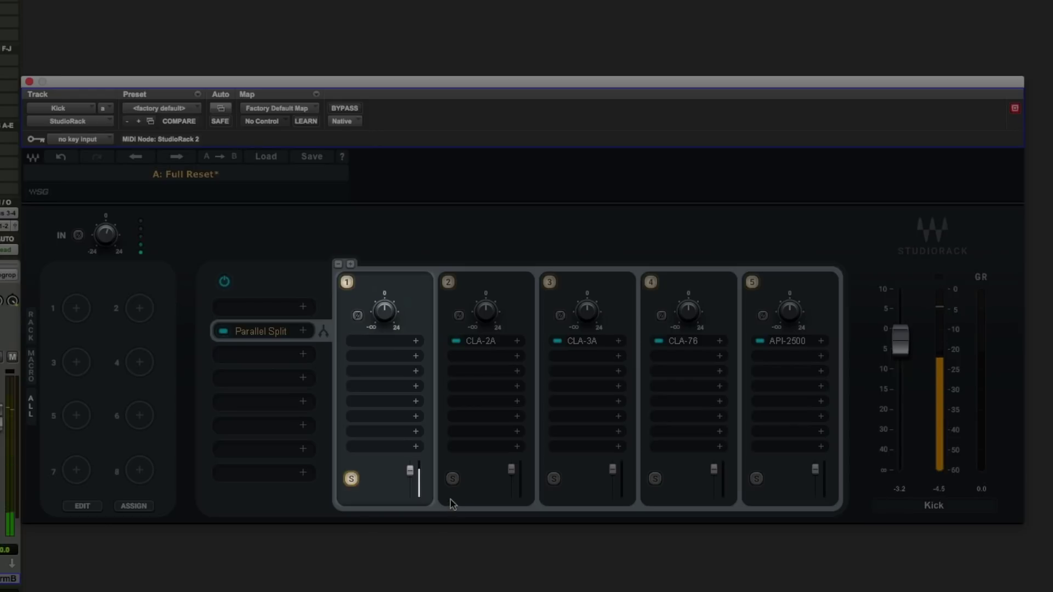
{"action": "left_click", "coordinate": [452, 479]}
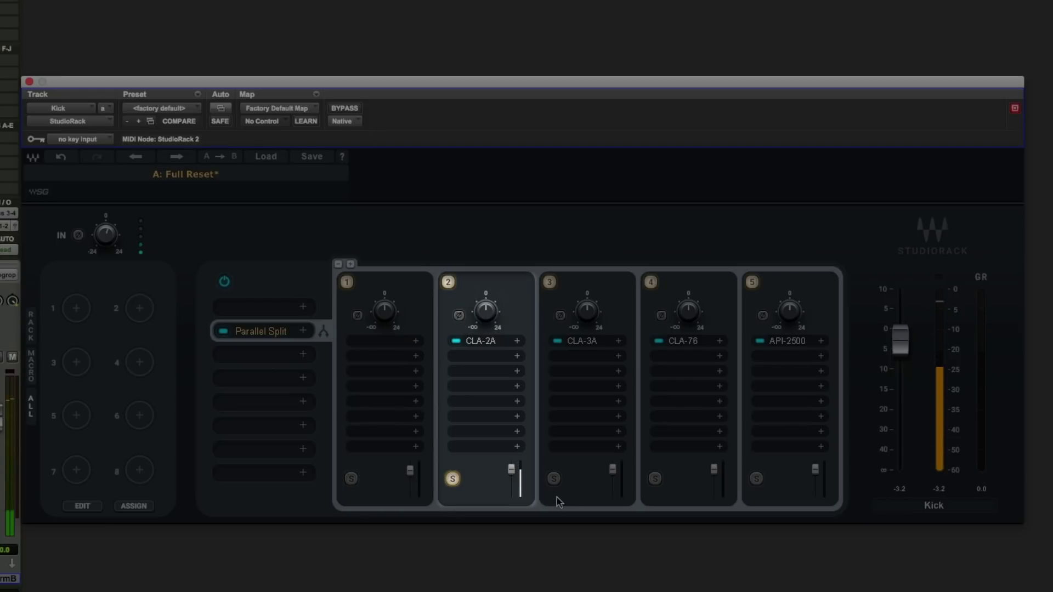
{"action": "left_click", "coordinate": [554, 480]}
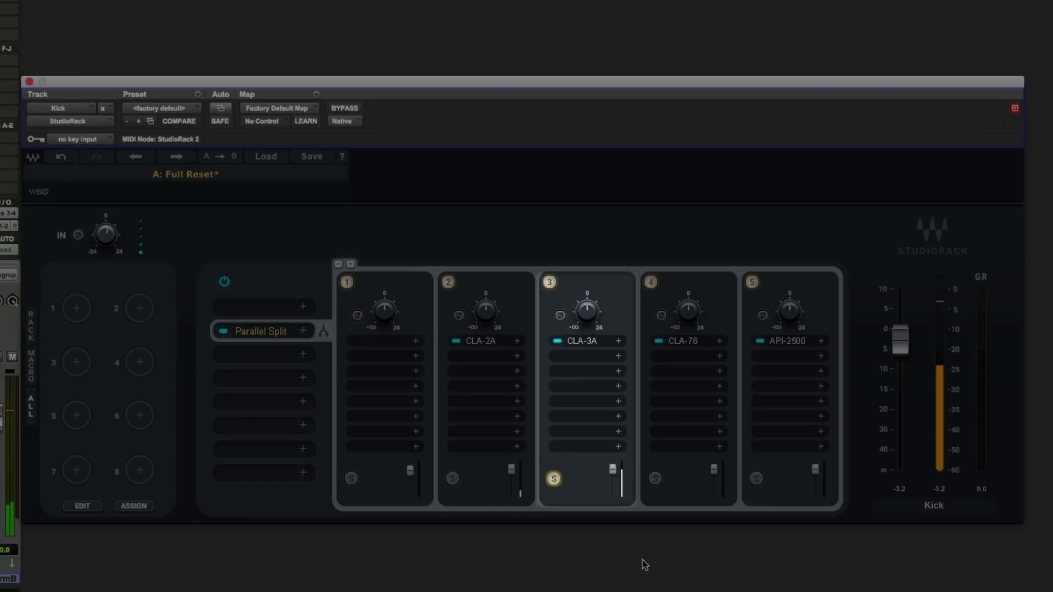
{"action": "left_click", "coordinate": [655, 479]}
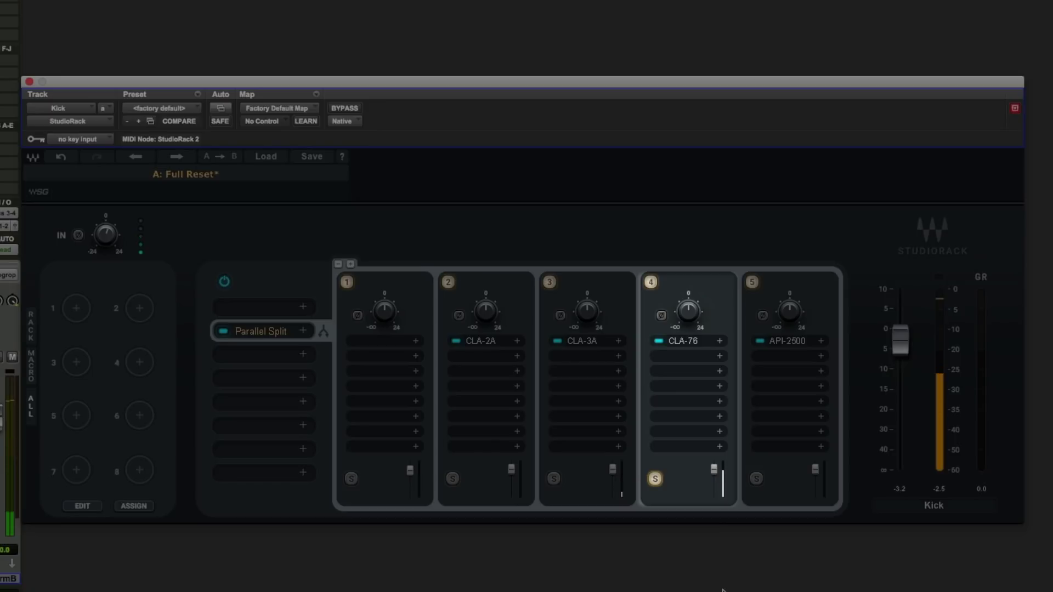
{"action": "left_click", "coordinate": [756, 479]}
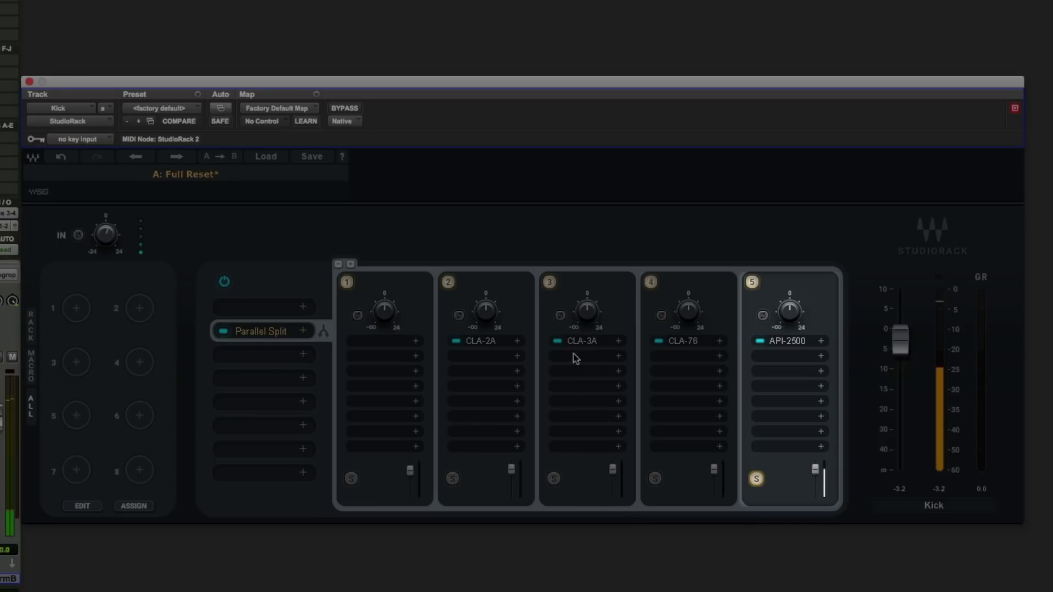
{"action": "left_click", "coordinate": [554, 479]}
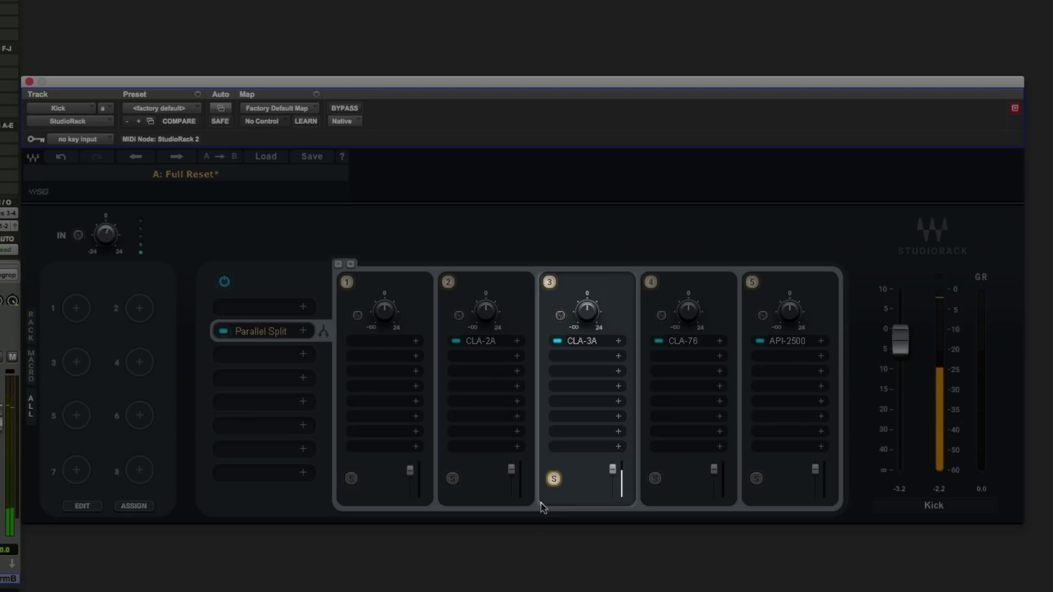
{"action": "left_click", "coordinate": [757, 479]}
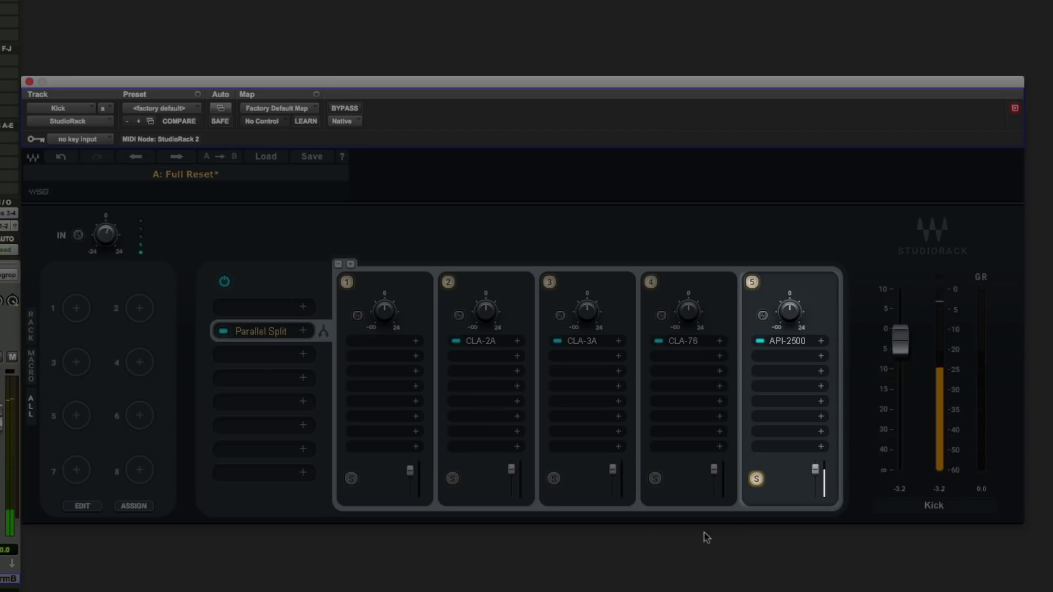
Adjust input gain, raise output to -1.6, and move API-2500 from chain 5 after the split.
{"action": "left_click_drag", "start_coordinate": [112, 242], "coordinate": [113, 234]}
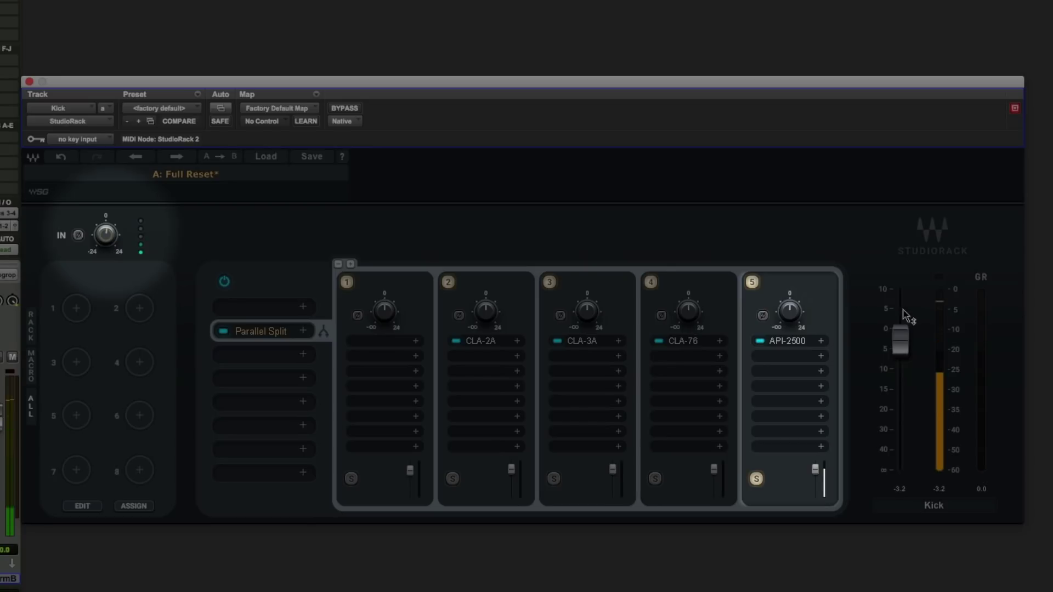
{"action": "left_click_drag", "start_coordinate": [901, 338], "coordinate": [901, 332]}
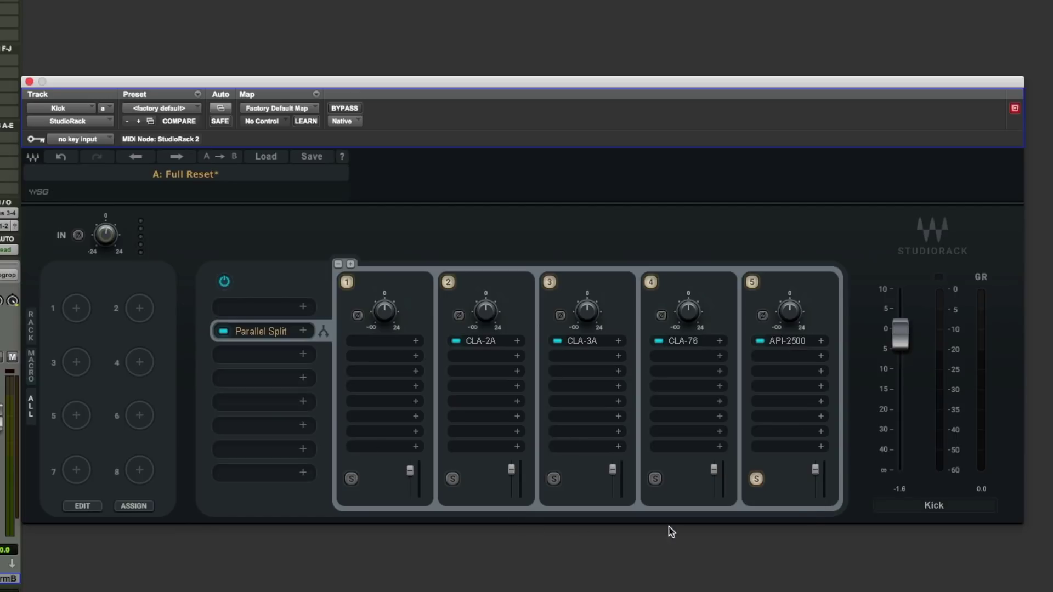
{"action": "left_click_drag", "start_coordinate": [784, 345], "coordinate": [253, 357]}
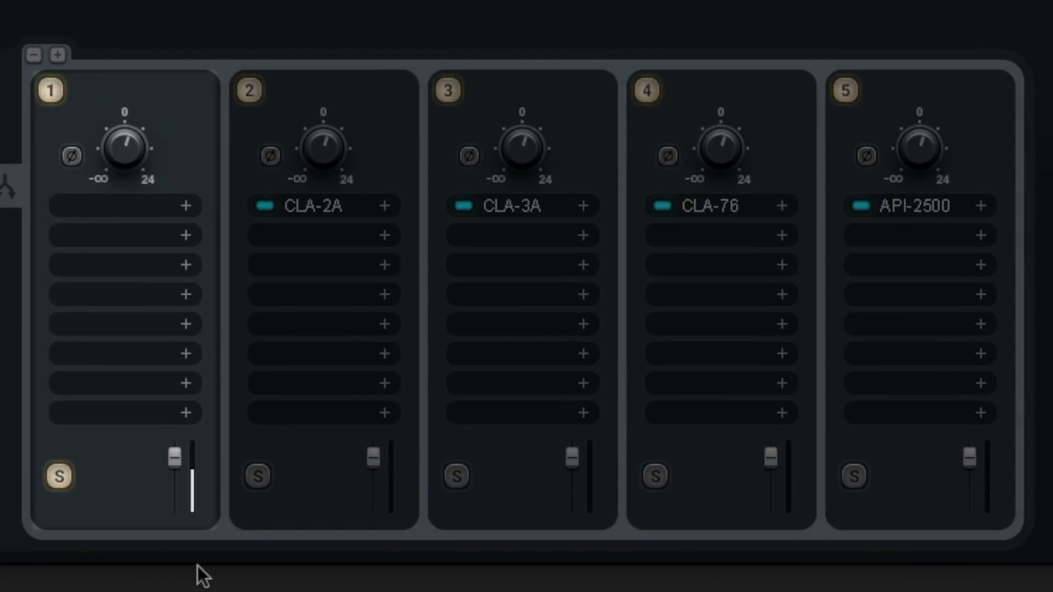
A/B the CLA-2A, CLA-3A, CLA-76 and API-2500 chains by soloing each repeatedly, ending on CLA-3A.
{"action": "left_click", "coordinate": [257, 475]}
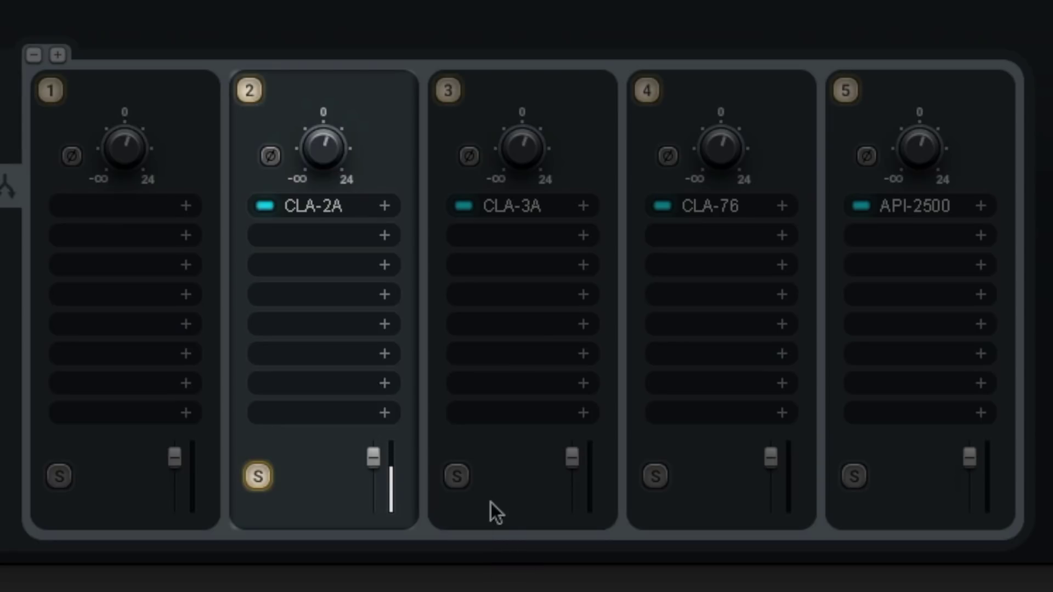
{"action": "left_click", "coordinate": [455, 476]}
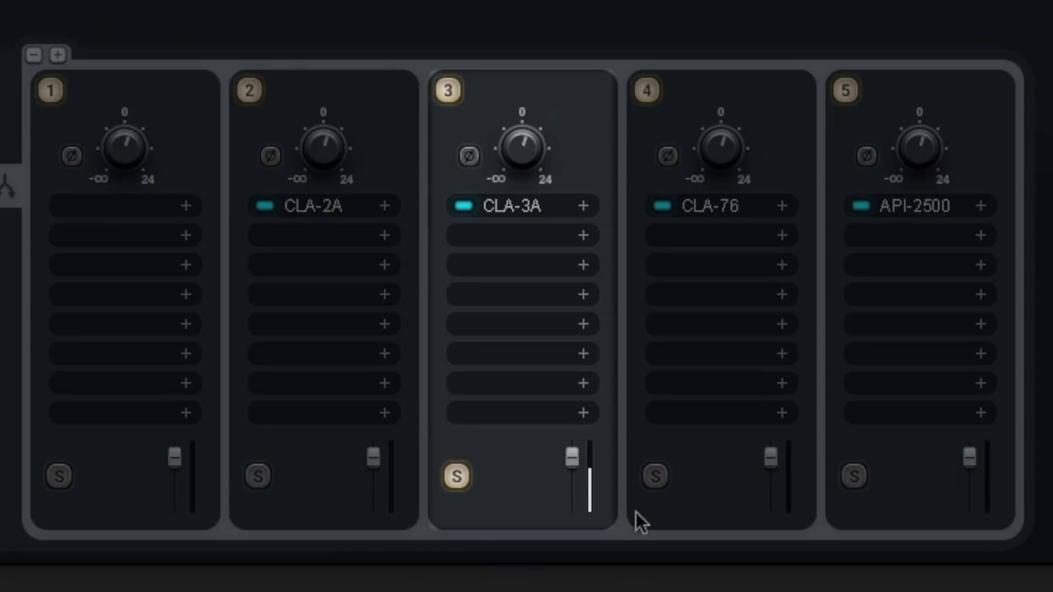
{"action": "left_click", "coordinate": [656, 477]}
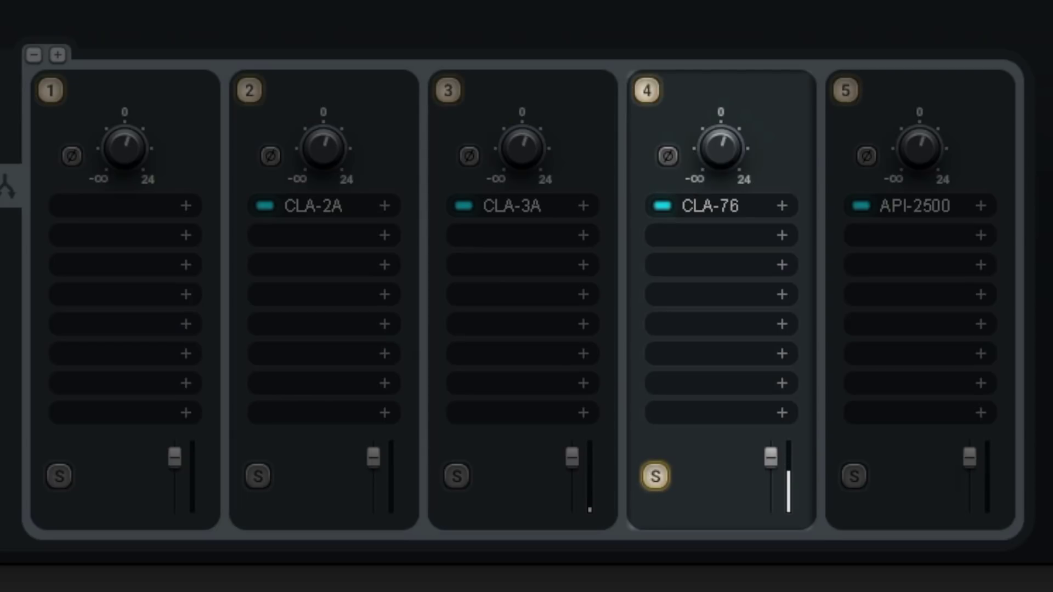
{"action": "left_click", "coordinate": [857, 481]}
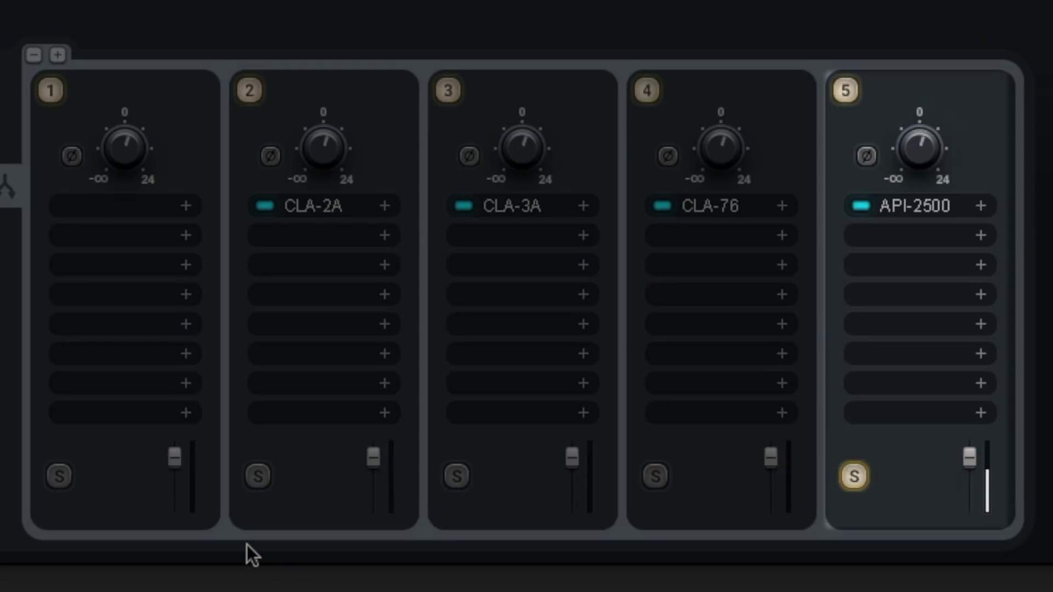
{"action": "left_click", "coordinate": [257, 476]}
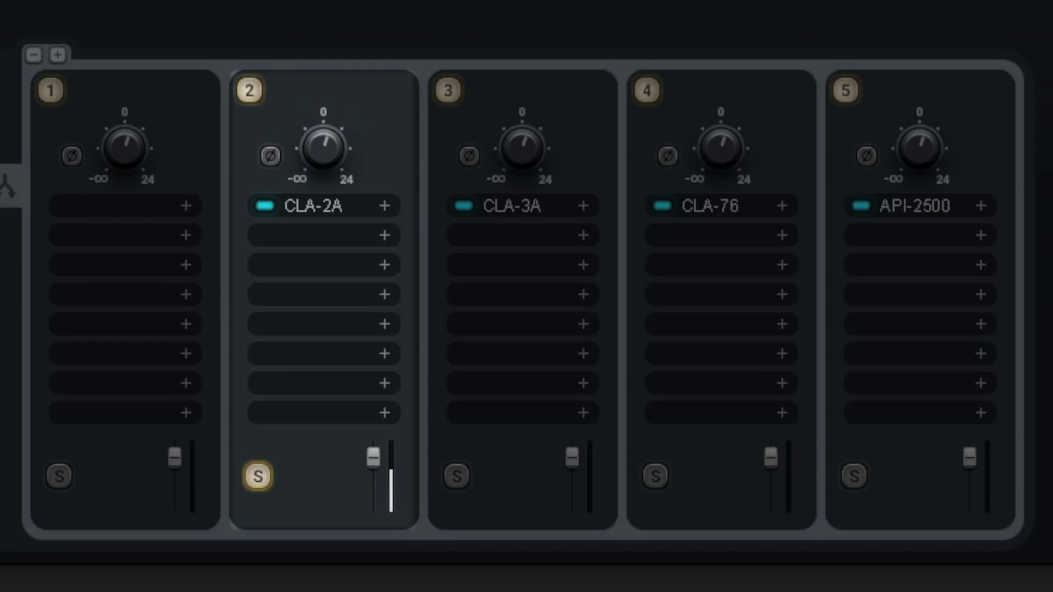
{"action": "left_click", "coordinate": [656, 476]}
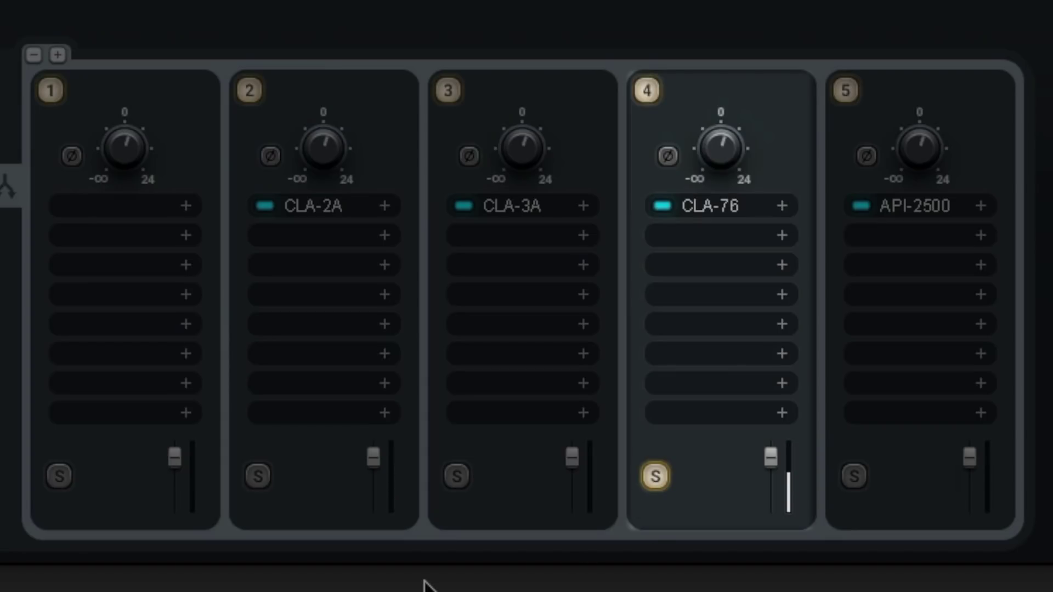
{"action": "left_click", "coordinate": [454, 474]}
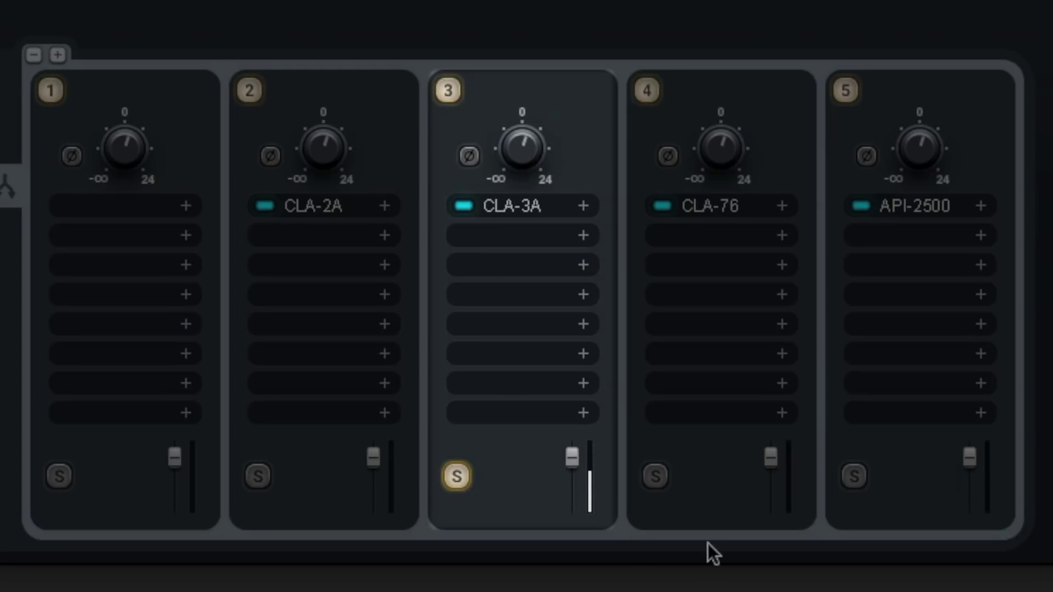
{"action": "left_click", "coordinate": [656, 473]}
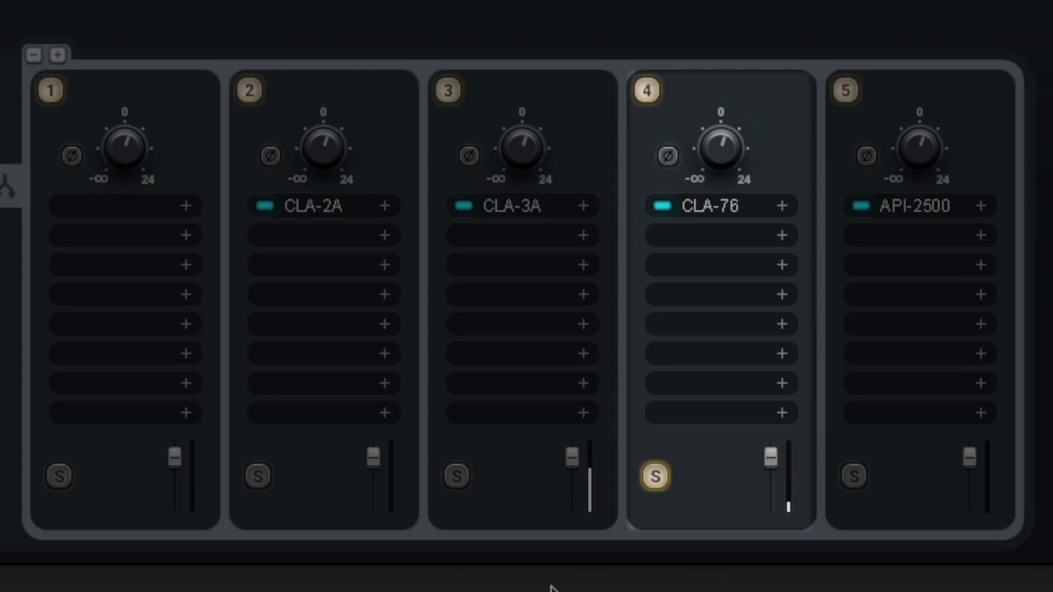
{"action": "left_click", "coordinate": [257, 477]}
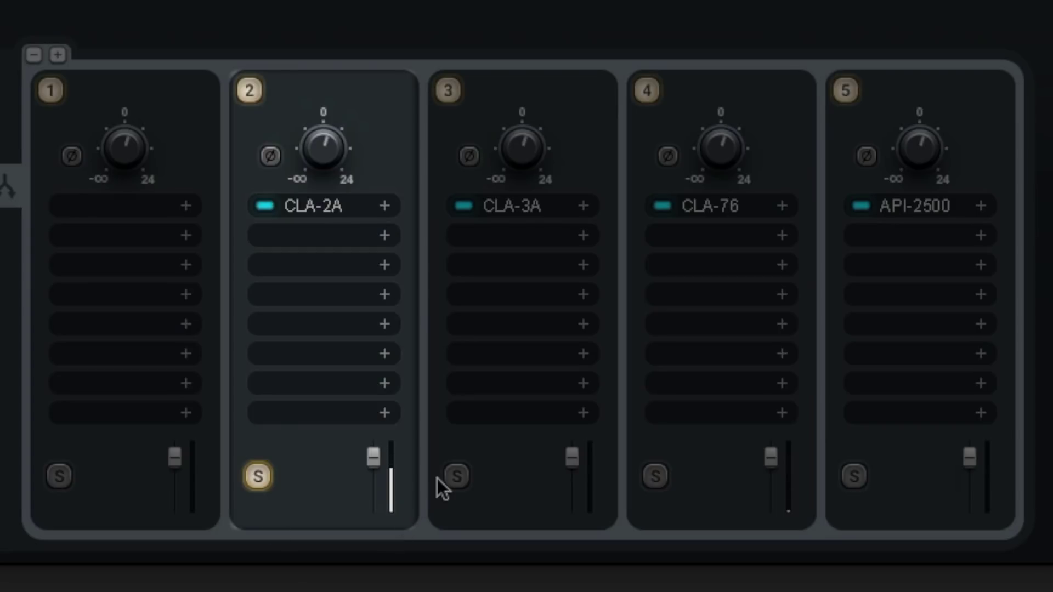
{"action": "left_click", "coordinate": [453, 475]}
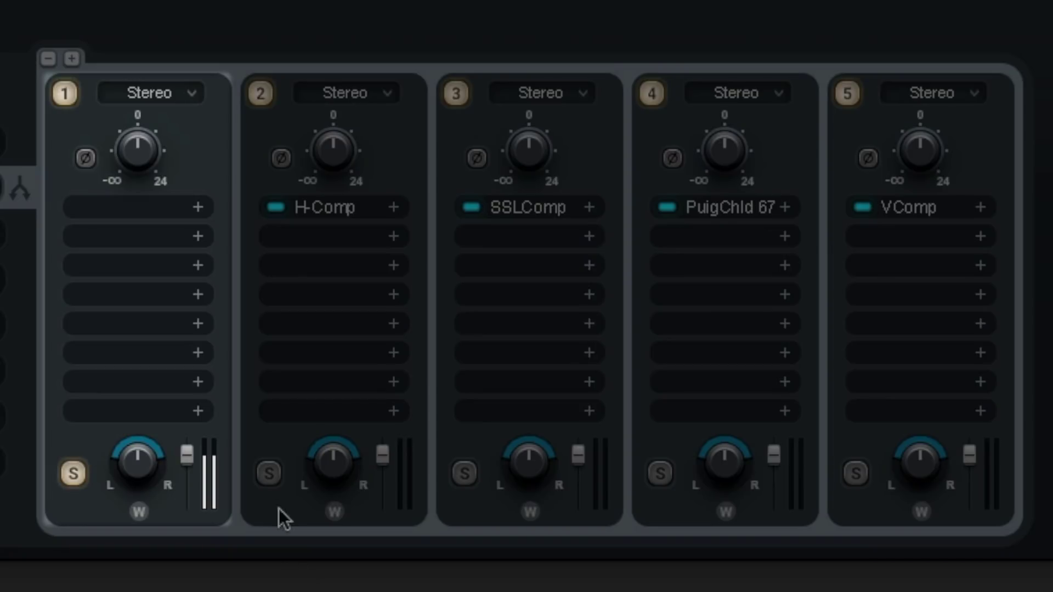
Solo the H-Comp, SSLComp, PuigChild and VComp chains in turn, twice through.
{"action": "left_click", "coordinate": [267, 472]}
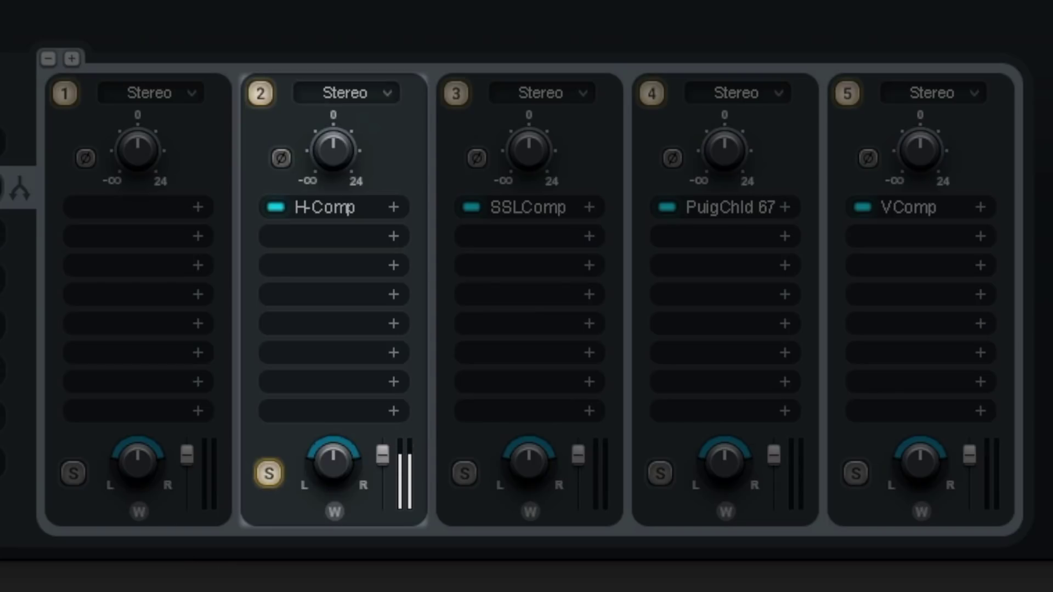
{"action": "left_click", "coordinate": [464, 474]}
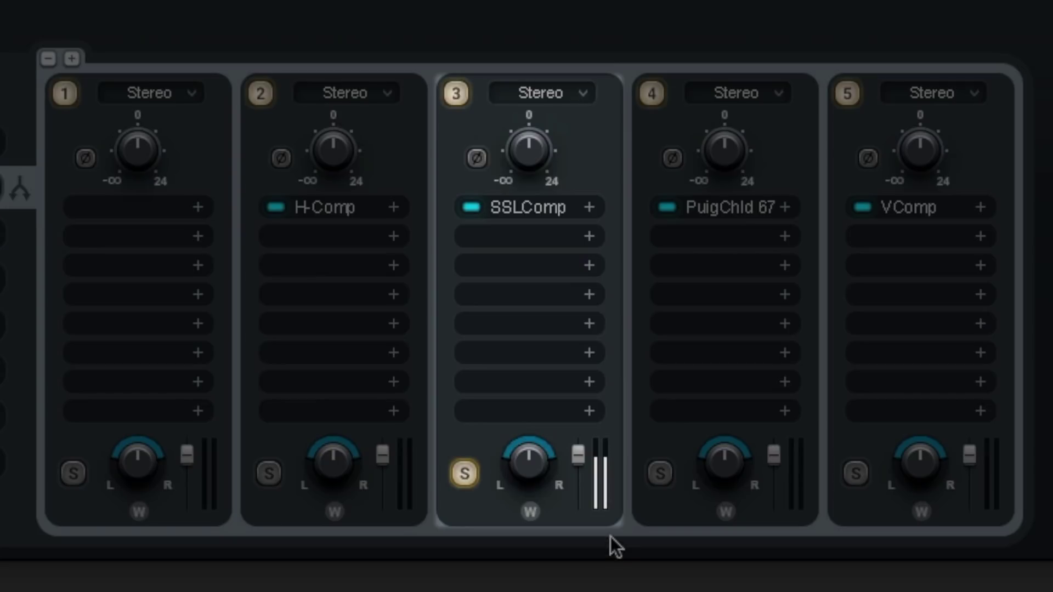
{"action": "left_click", "coordinate": [660, 474]}
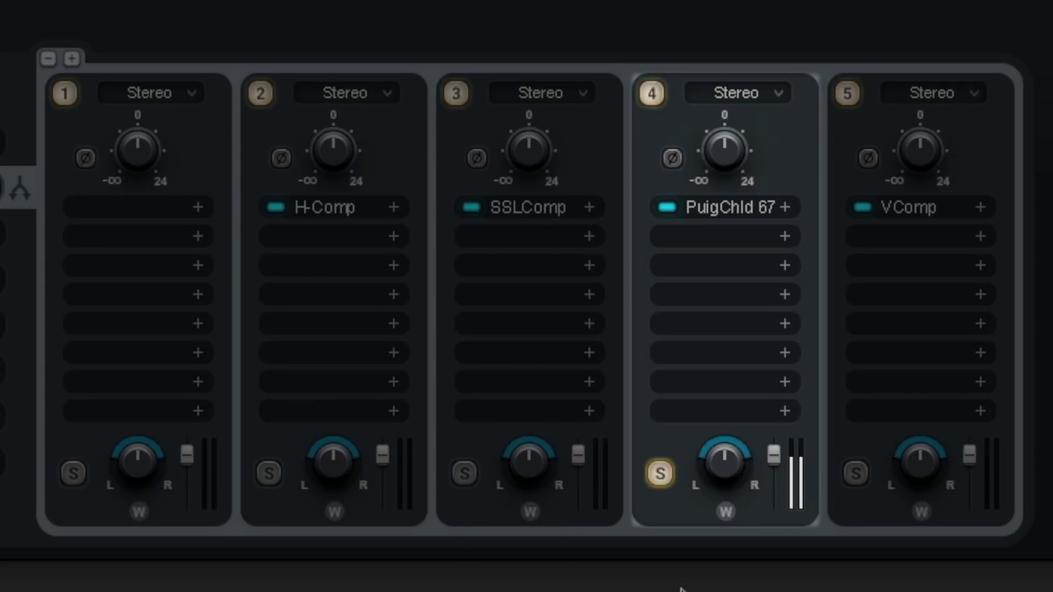
{"action": "left_click", "coordinate": [856, 474]}
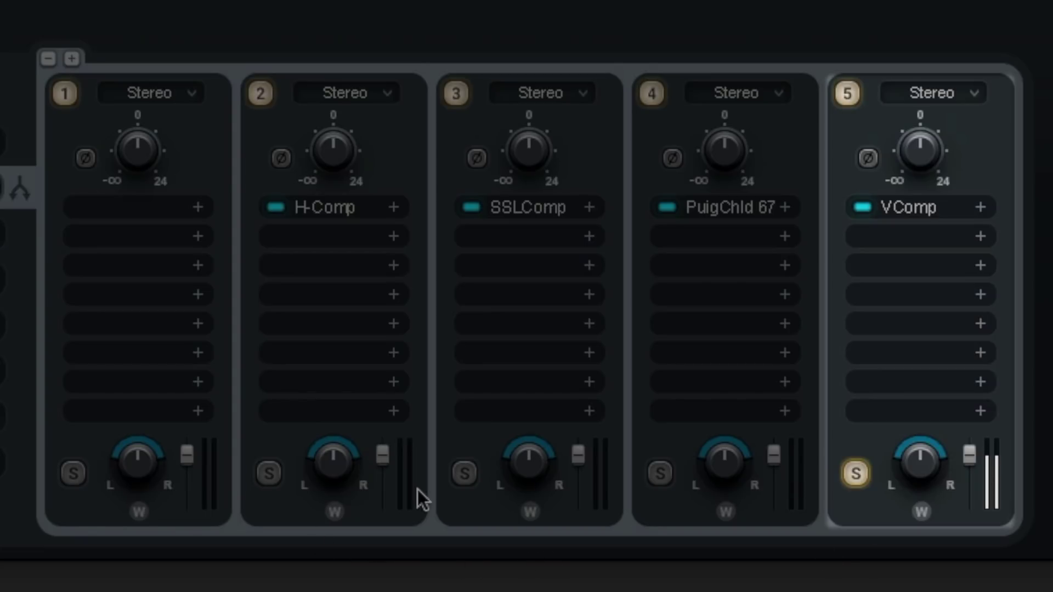
{"action": "left_click", "coordinate": [259, 472]}
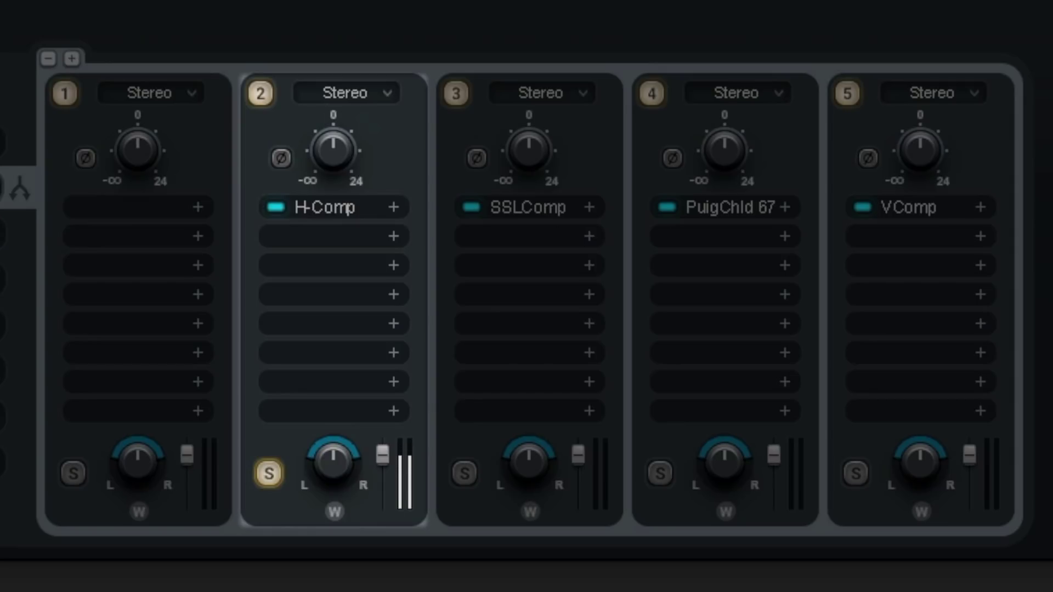
{"action": "left_click", "coordinate": [464, 474]}
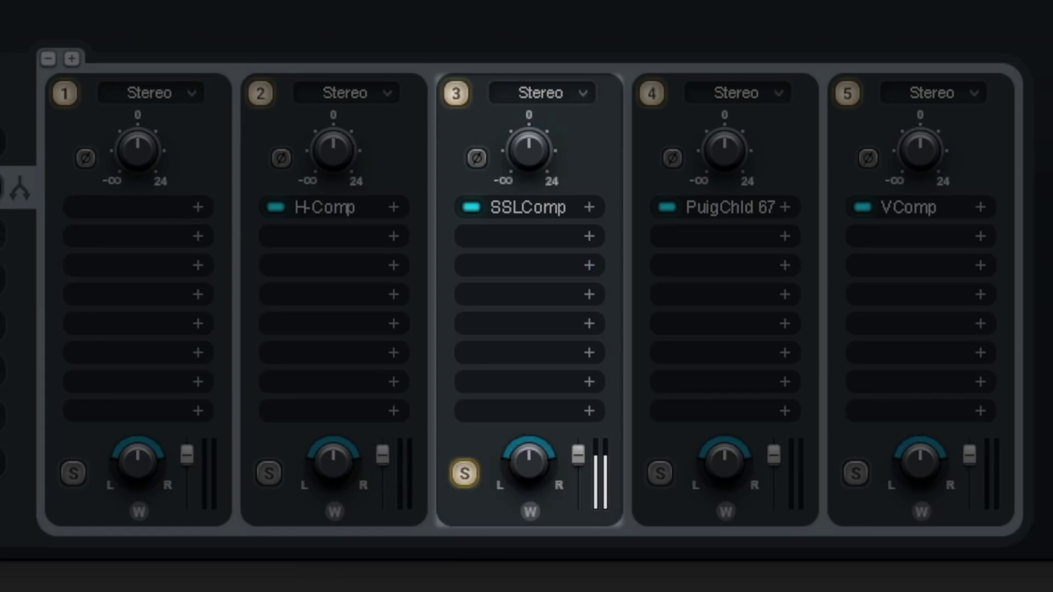
{"action": "left_click", "coordinate": [658, 473]}
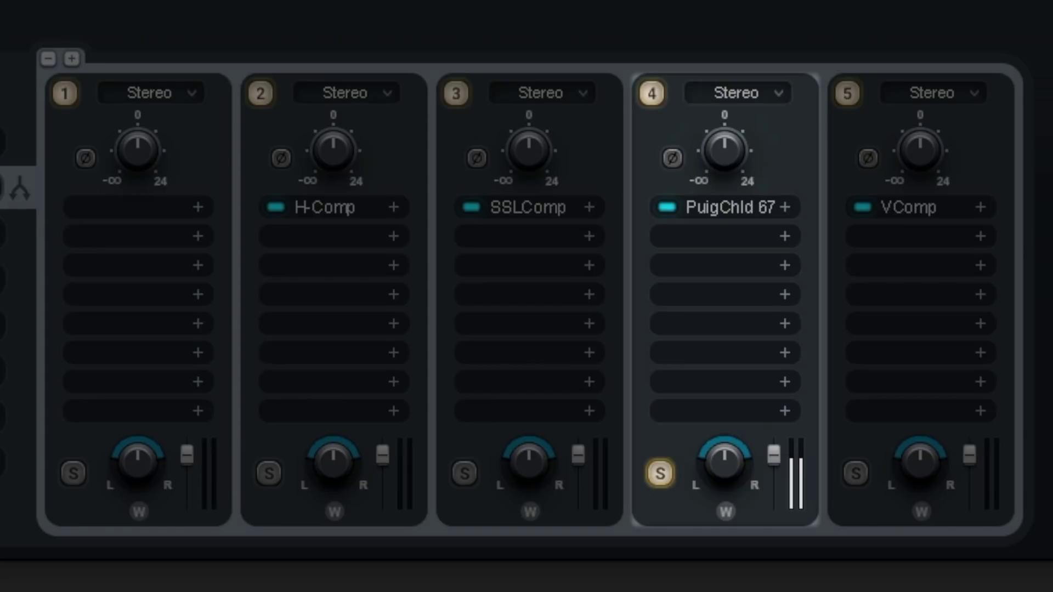
{"action": "left_click", "coordinate": [856, 473]}
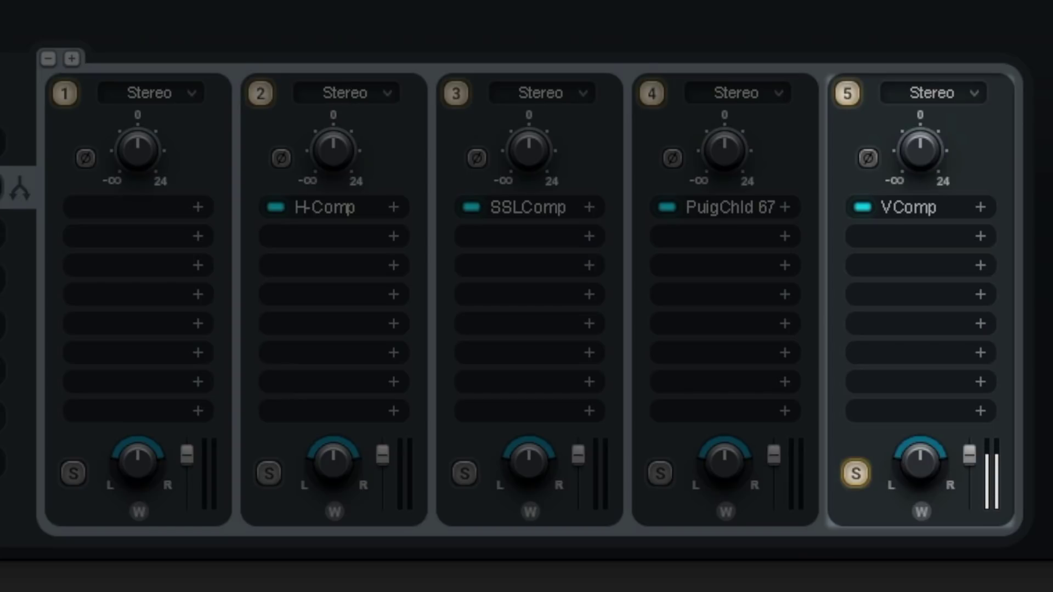
Compare the dry chain 1 and H-Comp against VComp, ending with VComp soloed.
{"action": "left_click", "coordinate": [73, 474]}
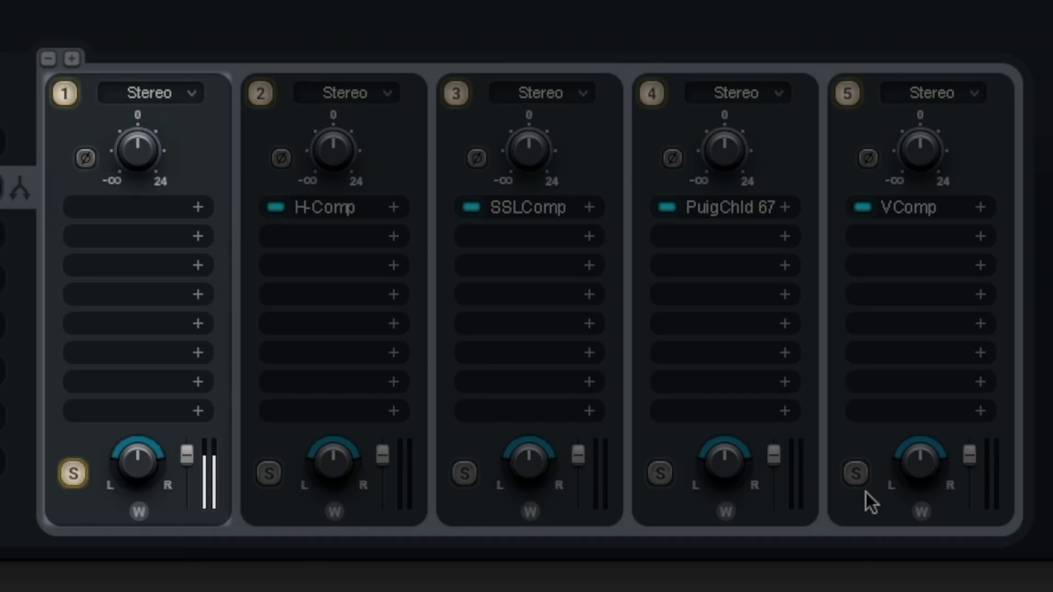
{"action": "left_click", "coordinate": [855, 473]}
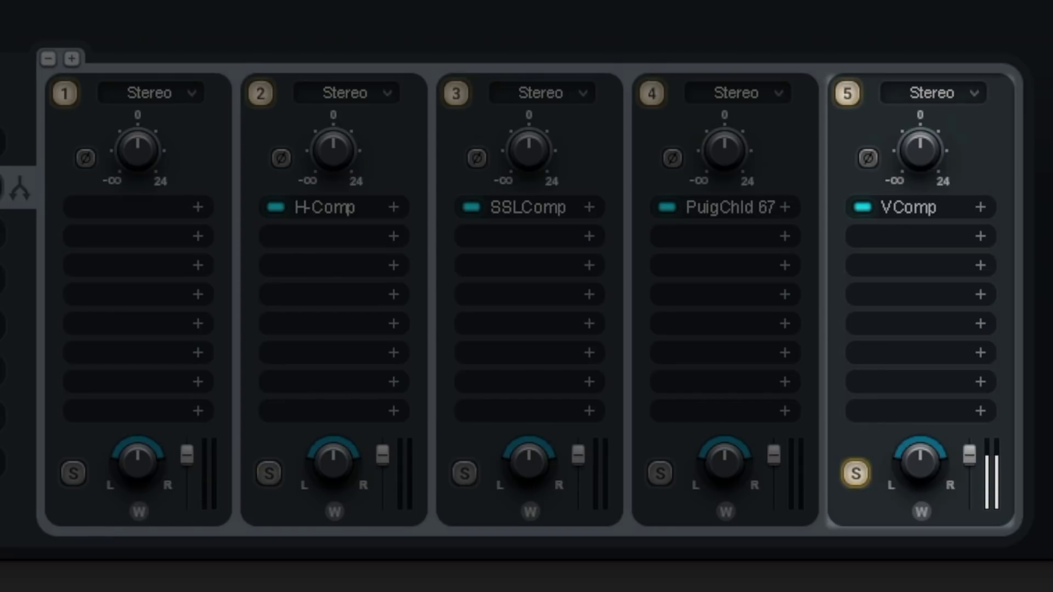
{"action": "left_click", "coordinate": [264, 473]}
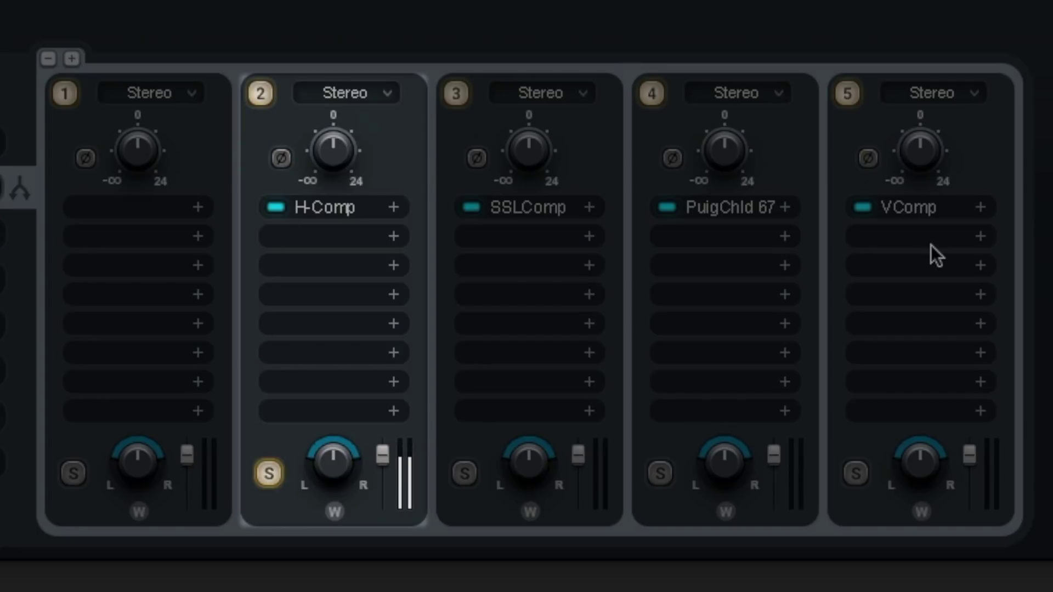
{"action": "left_click", "coordinate": [854, 472]}
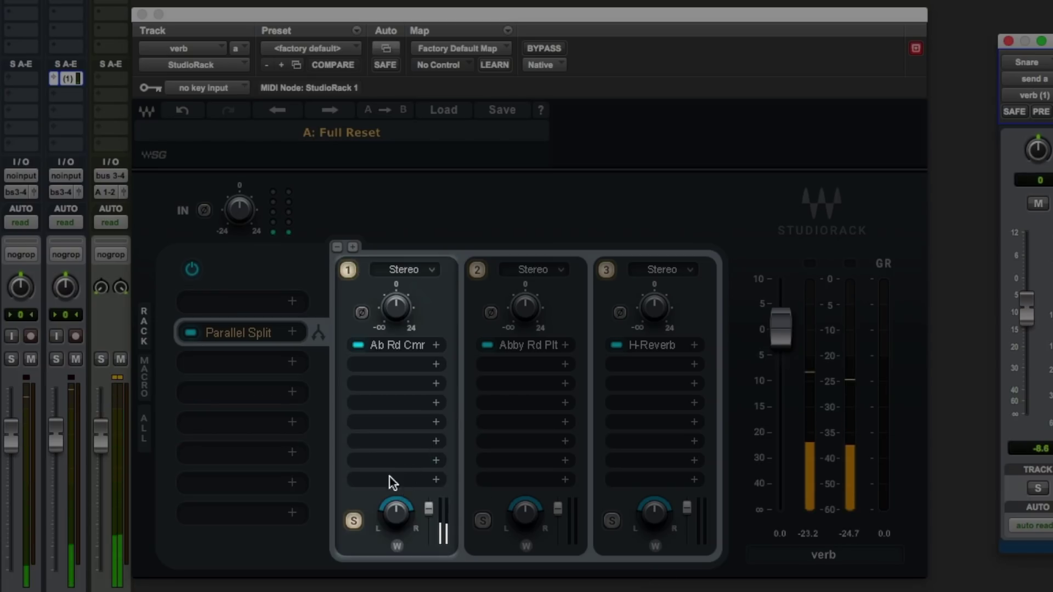
Solo the Abby Rd Plt and H-Reverb chains, then lower the Snare send to -15.6.
{"action": "left_click", "coordinate": [118, 408]}
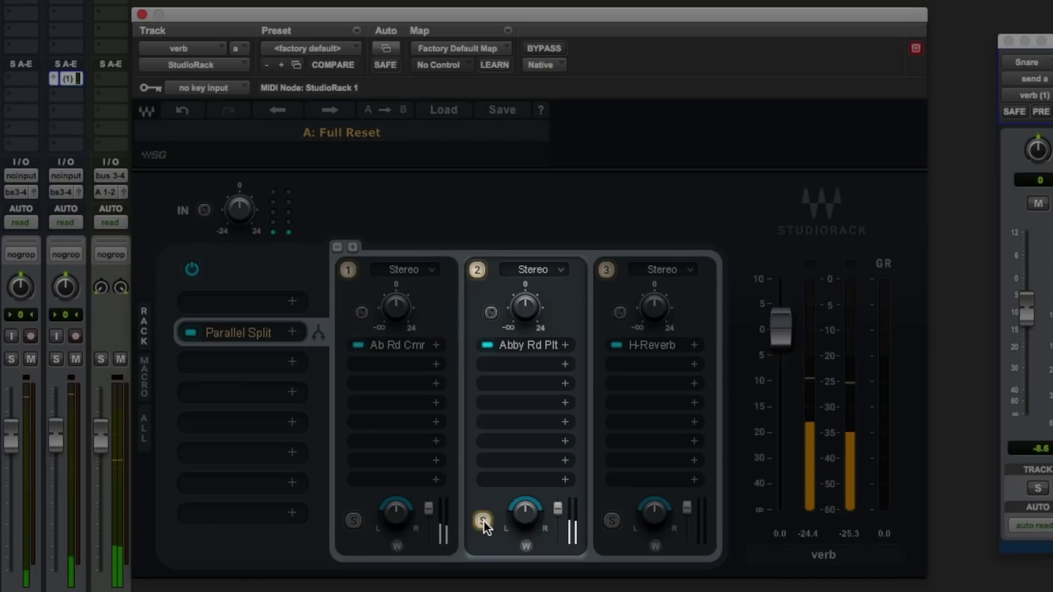
{"action": "left_click", "coordinate": [482, 520]}
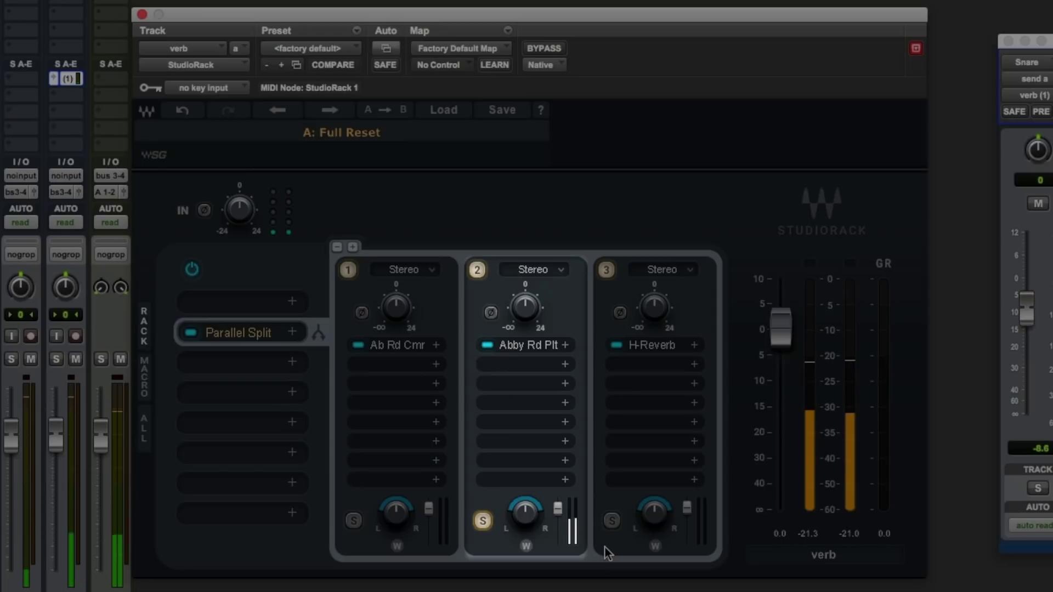
{"action": "left_click", "coordinate": [613, 520]}
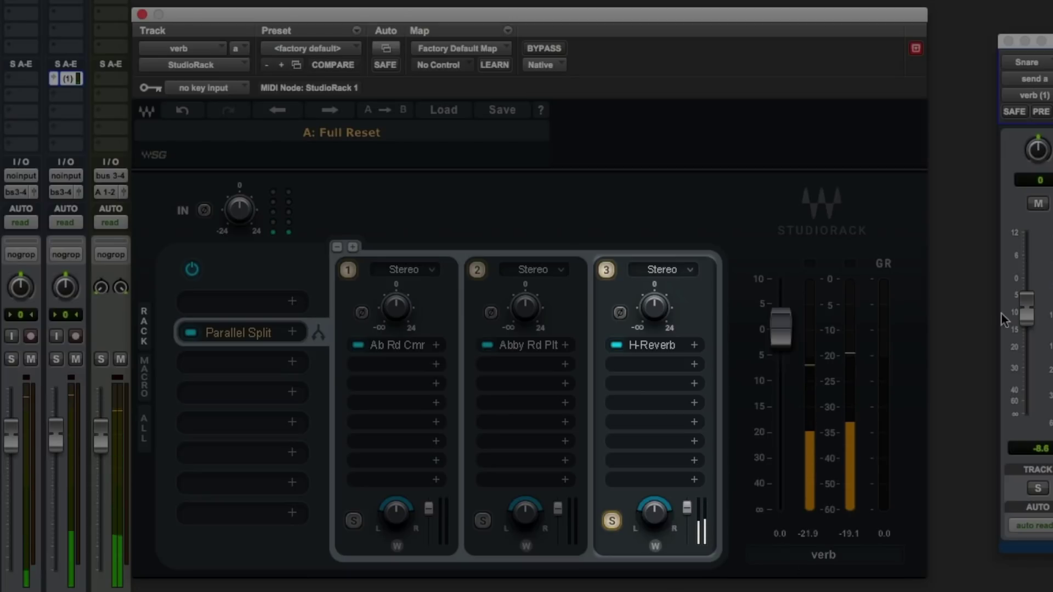
{"action": "mouse_move", "coordinate": [1026, 315]}
{"action": "left_mouse_down"}
{"action": "mouse_move", "coordinate": [1024, 347]}
{"action": "mouse_move", "coordinate": [1026, 330]}
{"action": "left_mouse_up"}
Solo the Ab Rd Cmr, Abby Rd Plt and H-Reverb chains in turn to compare them.
{"action": "left_click", "coordinate": [353, 521]}
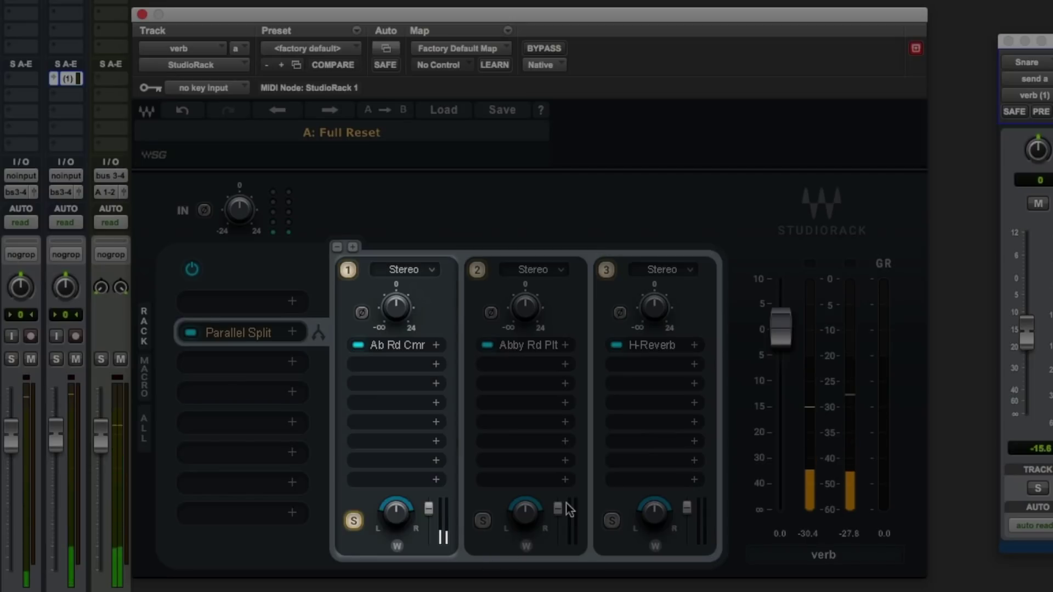
{"action": "left_click", "coordinate": [487, 525]}
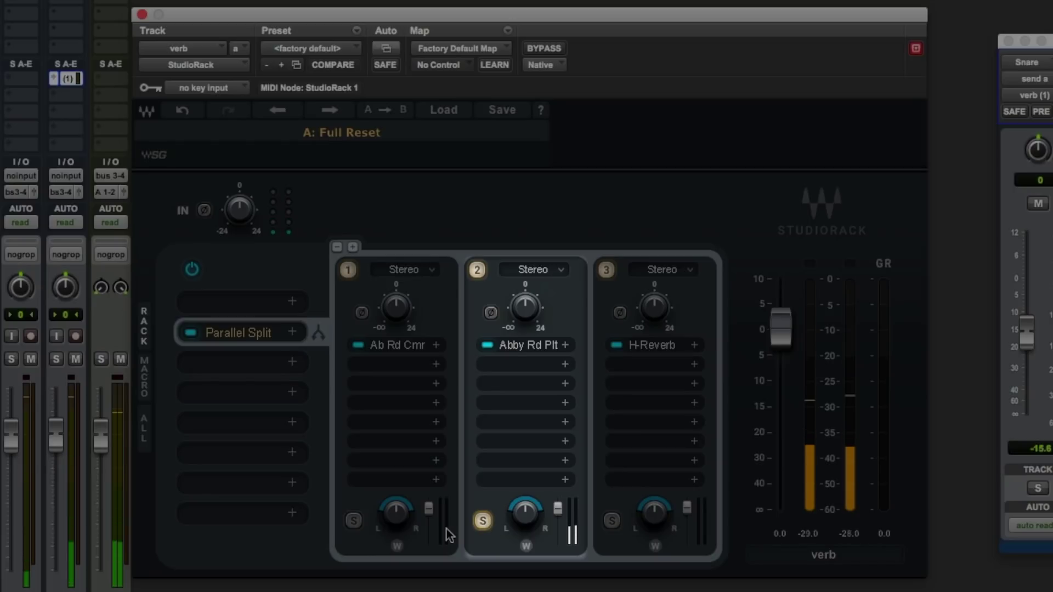
{"action": "left_click", "coordinate": [613, 522]}
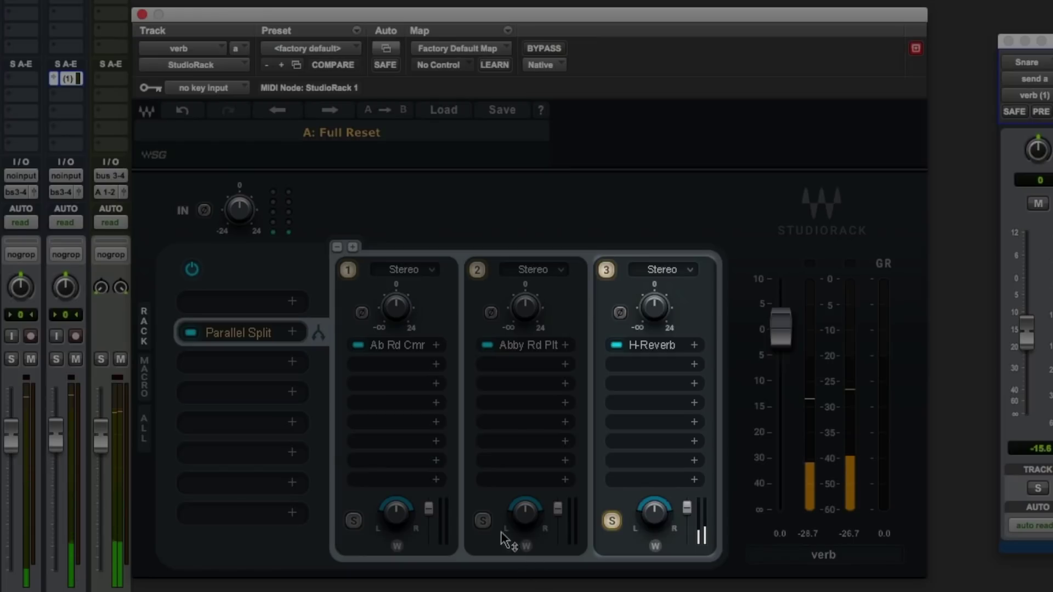
{"action": "left_click", "coordinate": [427, 507]}
Raise the Ab Rd Cmr chain's output to 7.6 while listening to it soloed.
{"action": "left_click_drag", "start_coordinate": [428, 507], "coordinate": [427, 505]}
{"action": "left_click", "coordinate": [354, 521]}
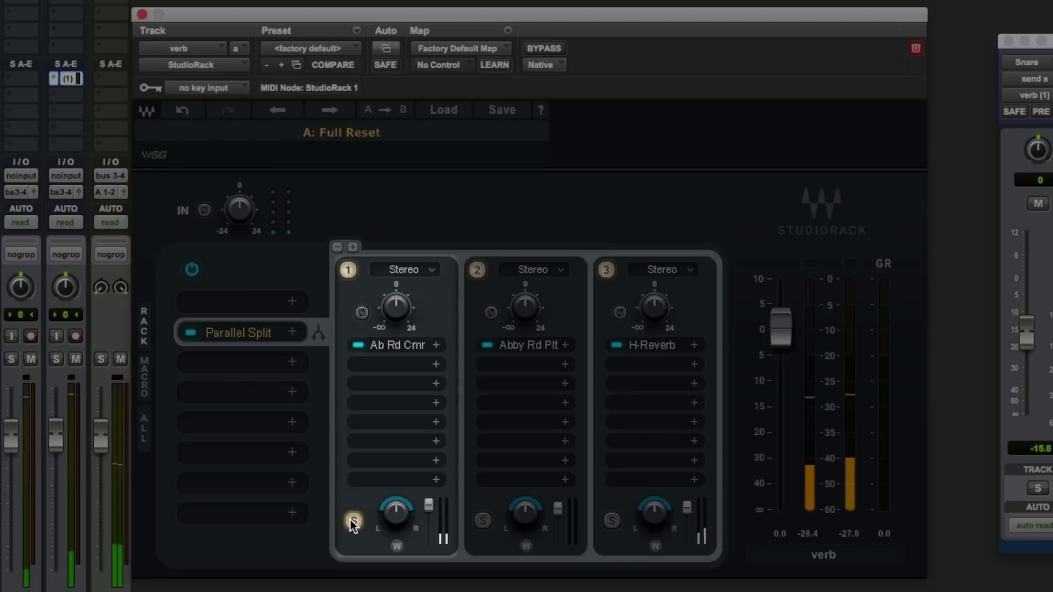
{"action": "left_click_drag", "start_coordinate": [428, 505], "coordinate": [429, 500]}
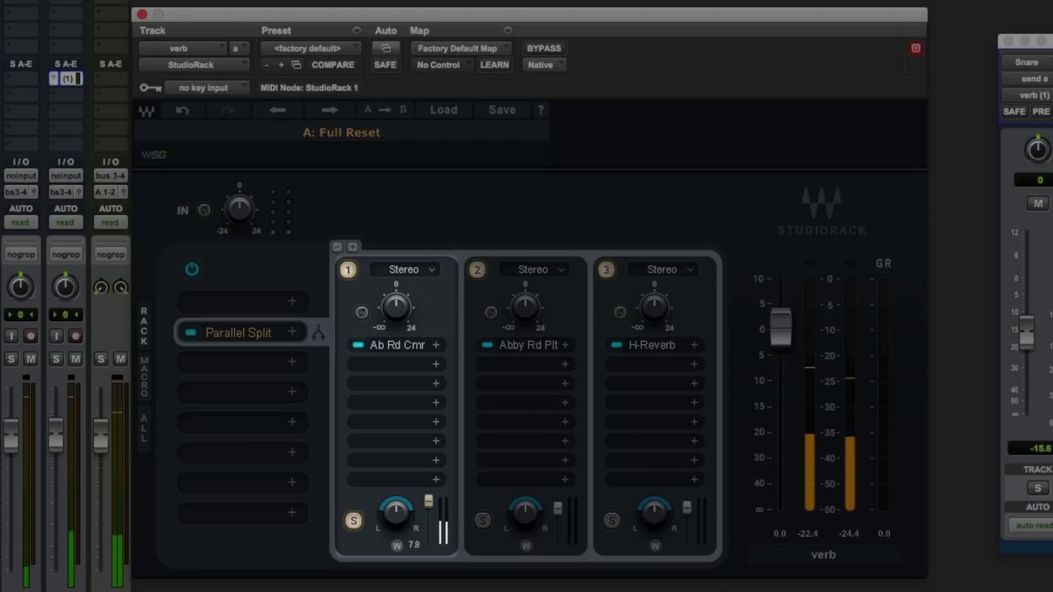
Re-compare the Abby Rd Plt and H-Reverb solos, finishing on Abby Rd Plt.
{"action": "left_click", "coordinate": [483, 522]}
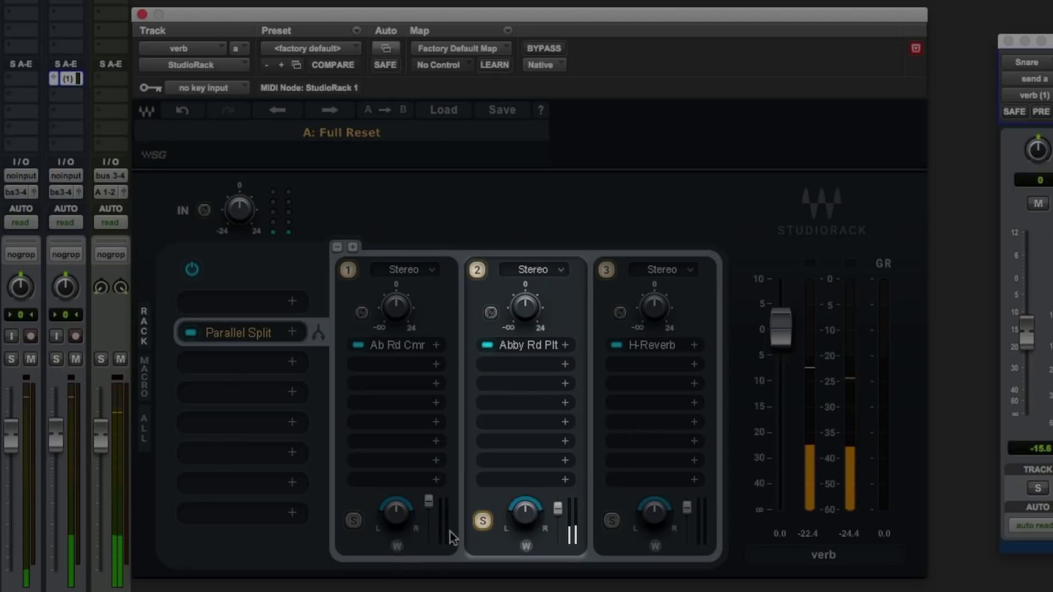
{"action": "left_click", "coordinate": [612, 521]}
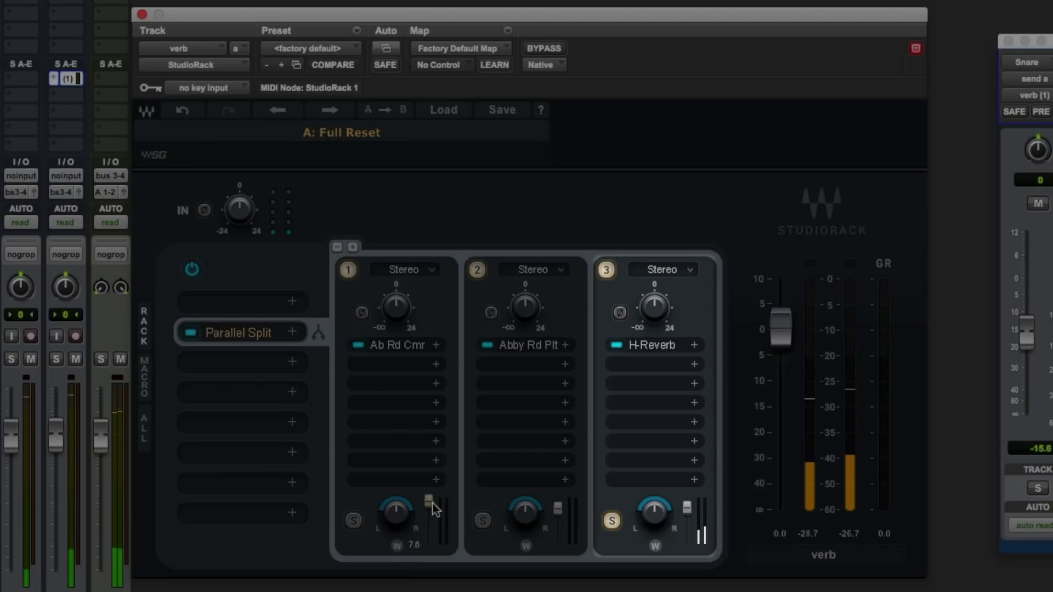
{"action": "left_click", "coordinate": [483, 522]}
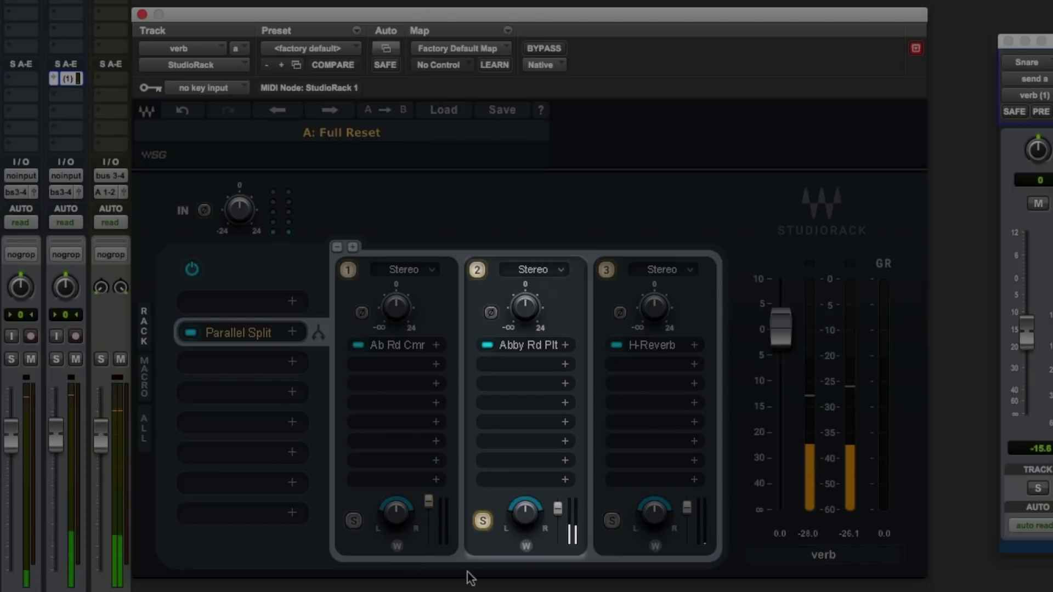